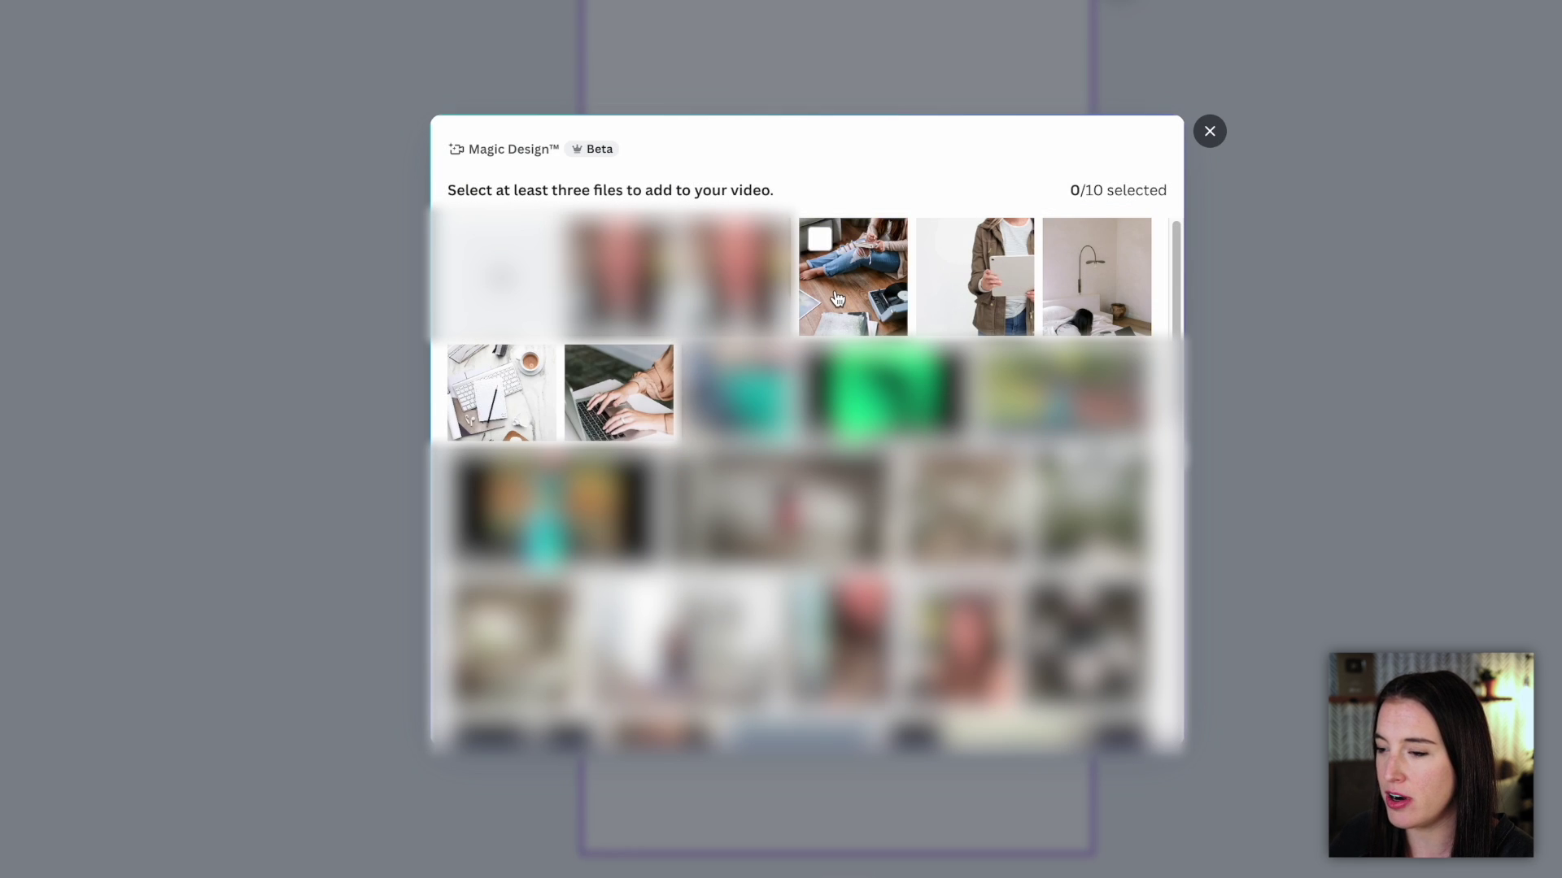
# Step: Select five photos: record player floor, woman with tablet, bedroom lamp, desk flat-lay, laptop typing
pyautogui.click(838, 299)
pyautogui.click(938, 238)
pyautogui.click(1062, 238)
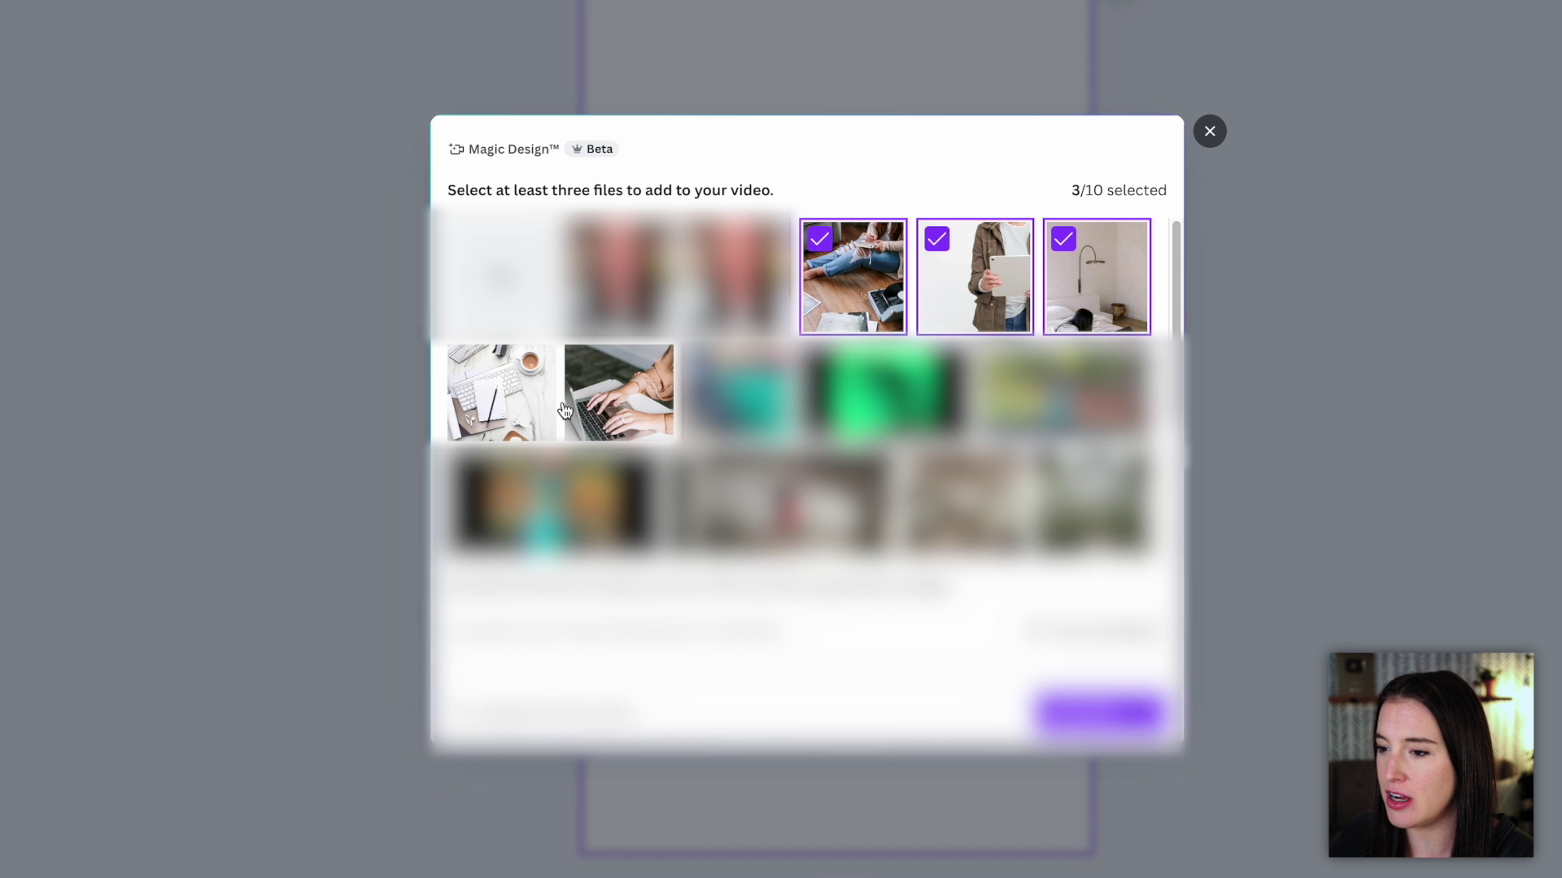
pyautogui.click(489, 383)
pyautogui.click(616, 398)
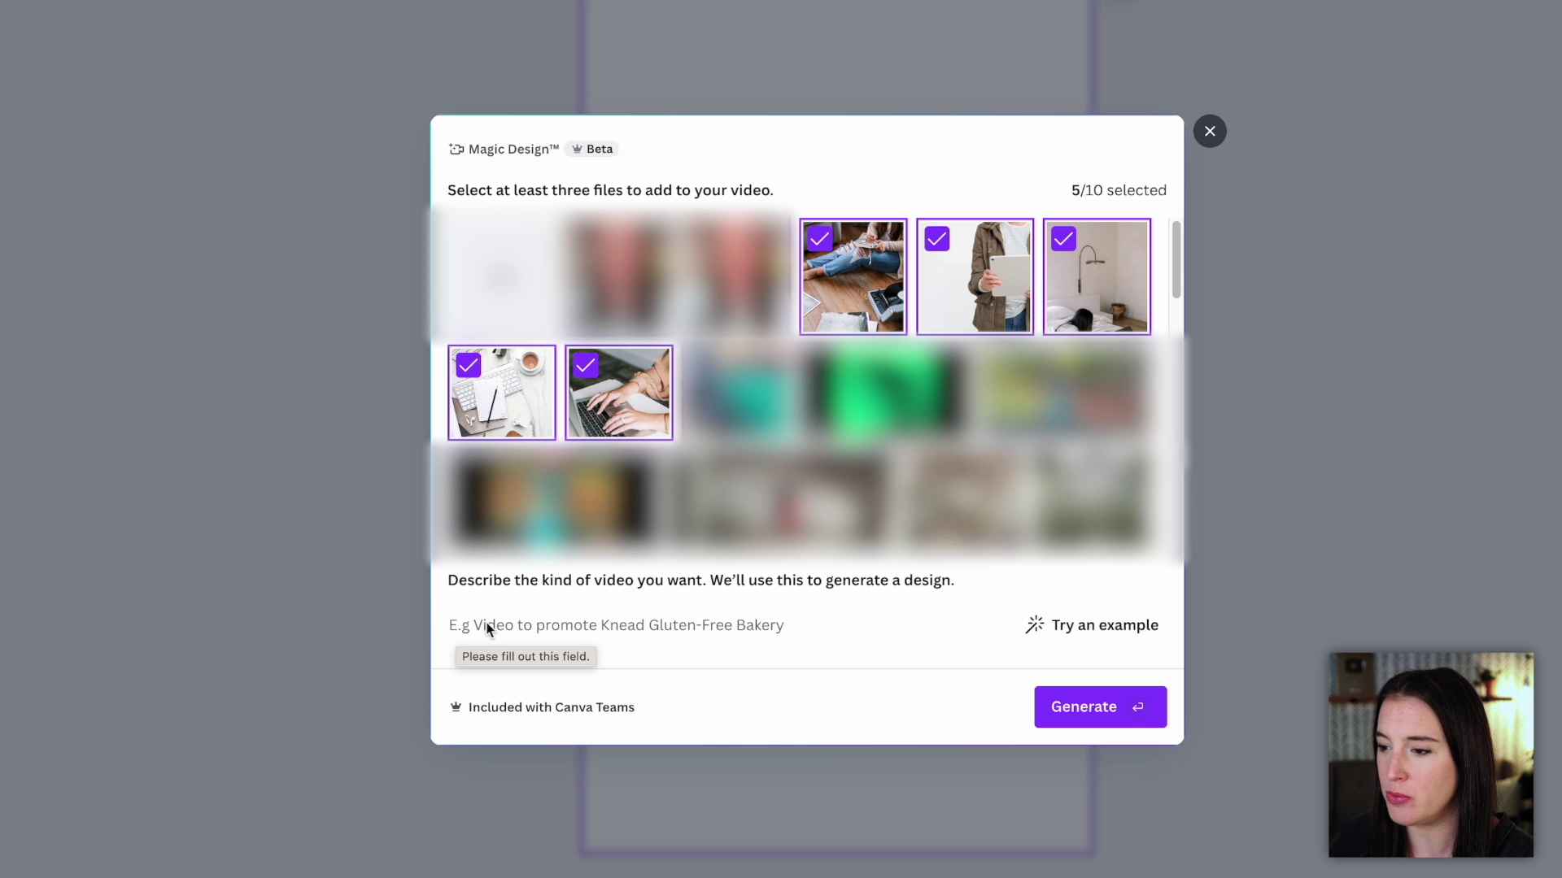
# Step: Describe the video as encouraging entrepreneurs to enjoy the journey and generate it
pyautogui.click(539, 633)
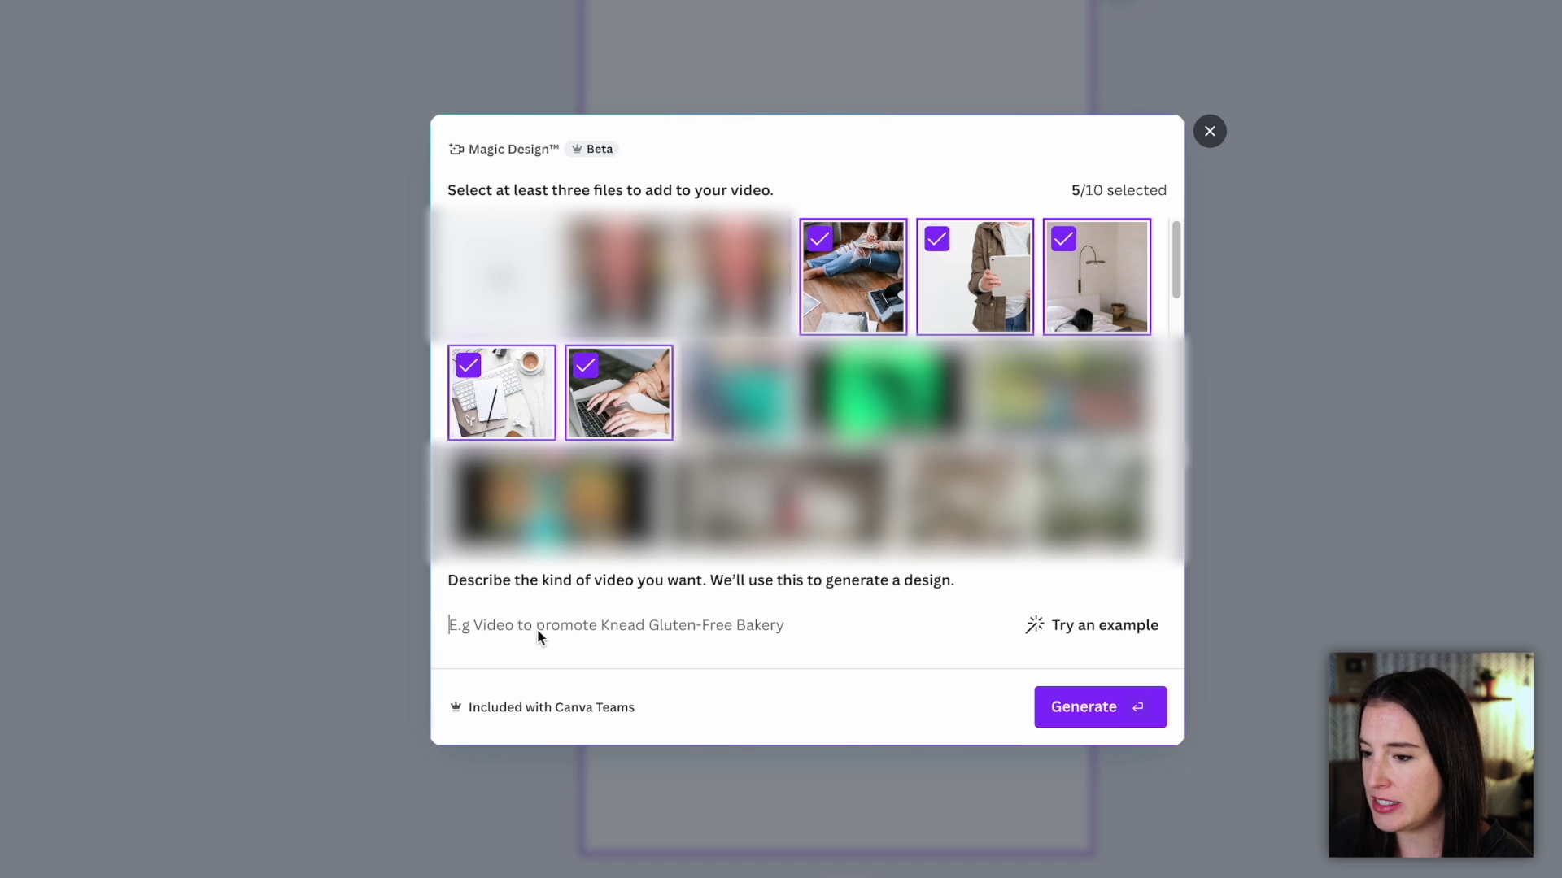
pyautogui.write('Video to encourage entrepreneurs to')
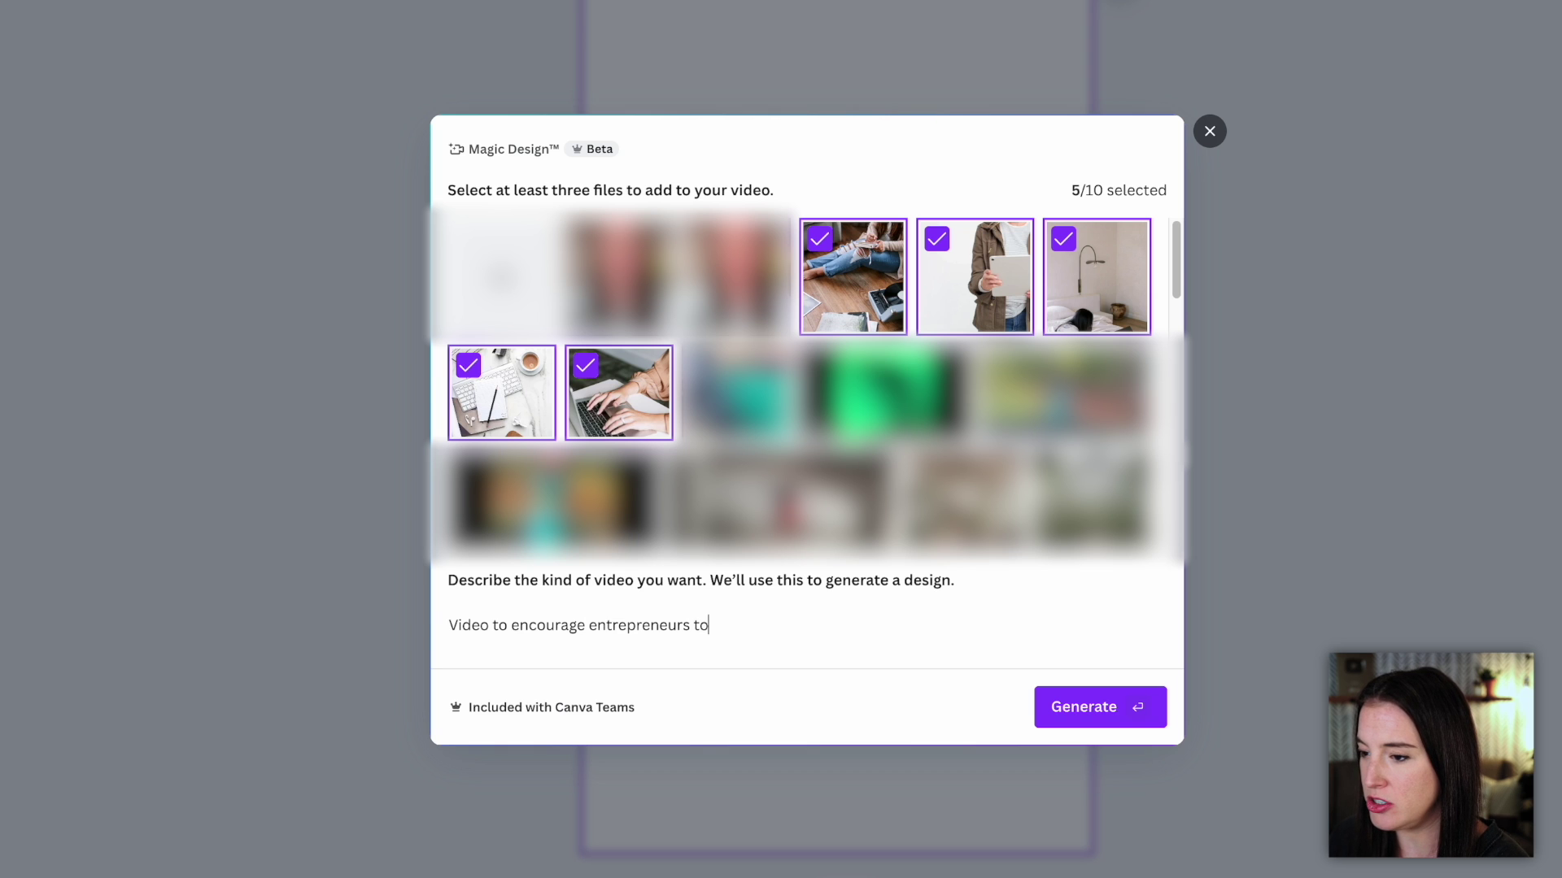
pyautogui.write('journey')
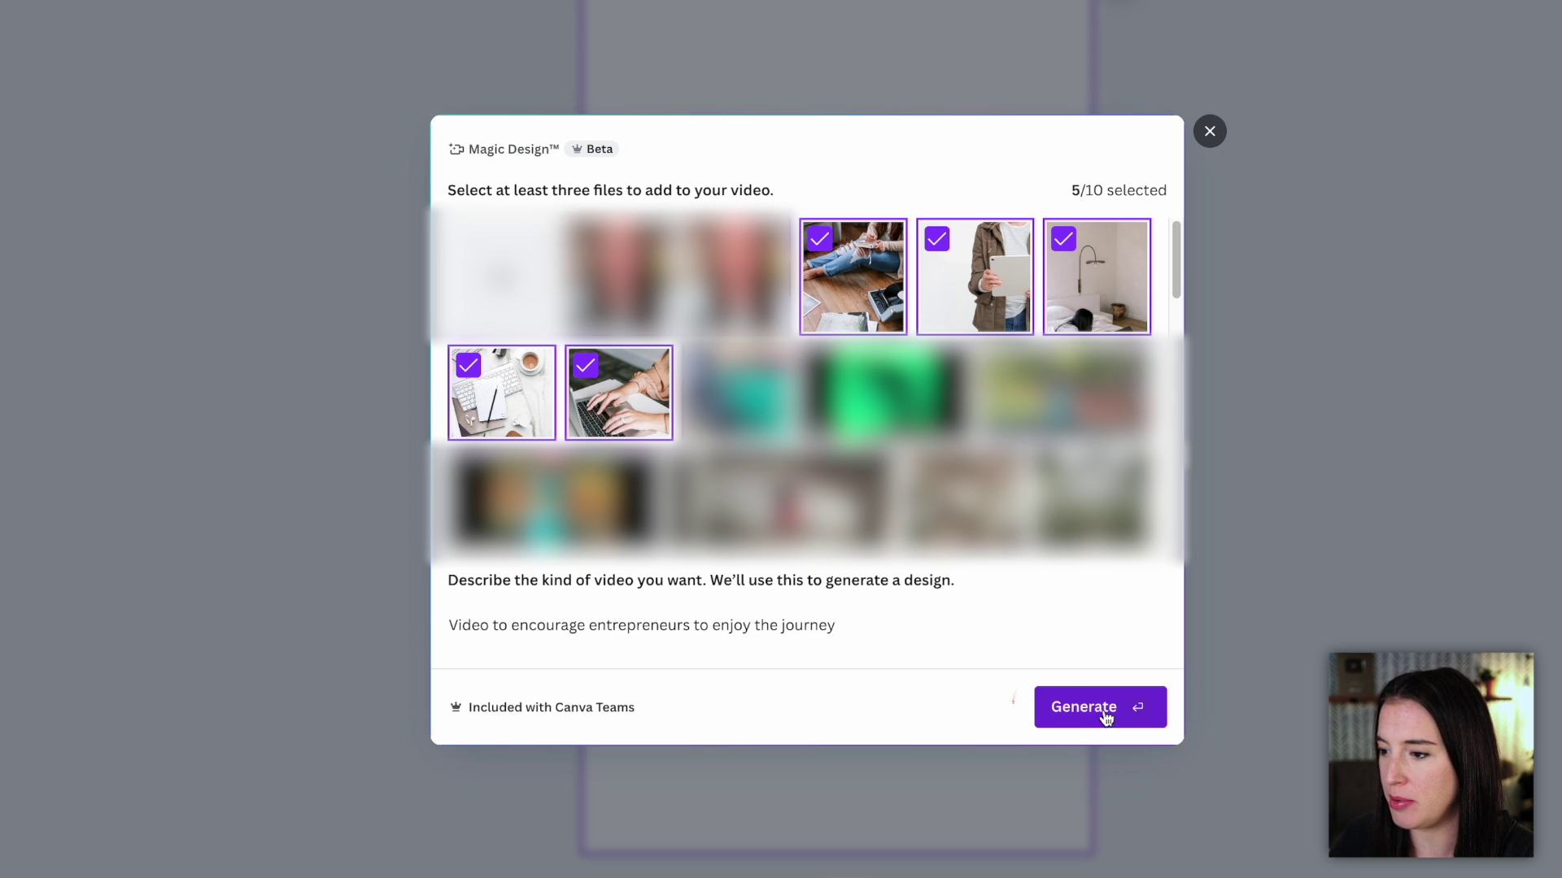
pyautogui.press('Return')
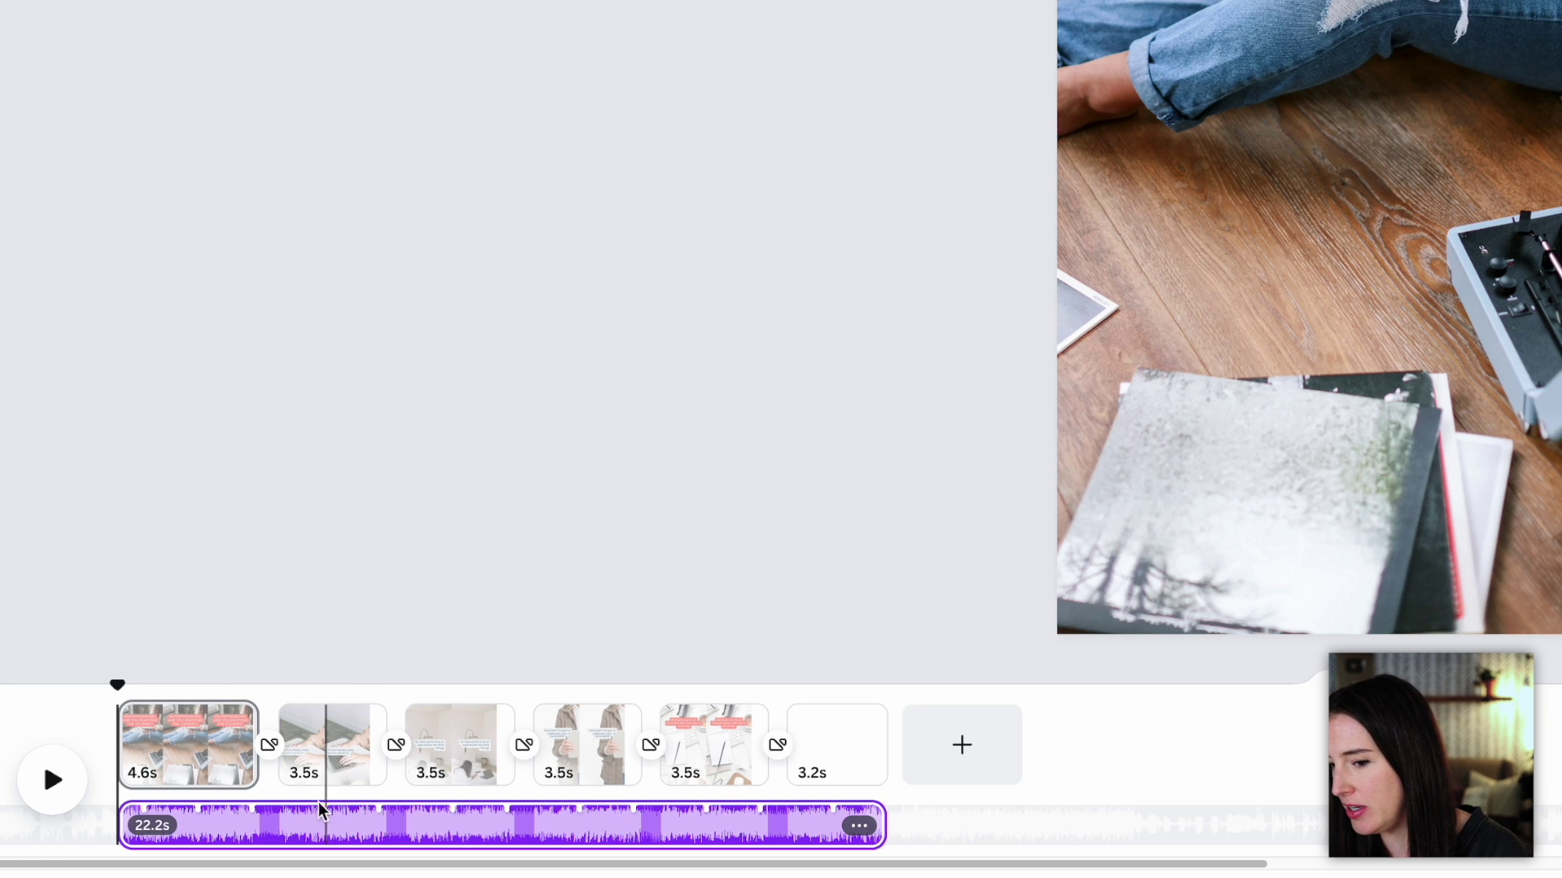
# Step: Play the generated six-scene video and stop it around 0:20
pyautogui.click(53, 780)
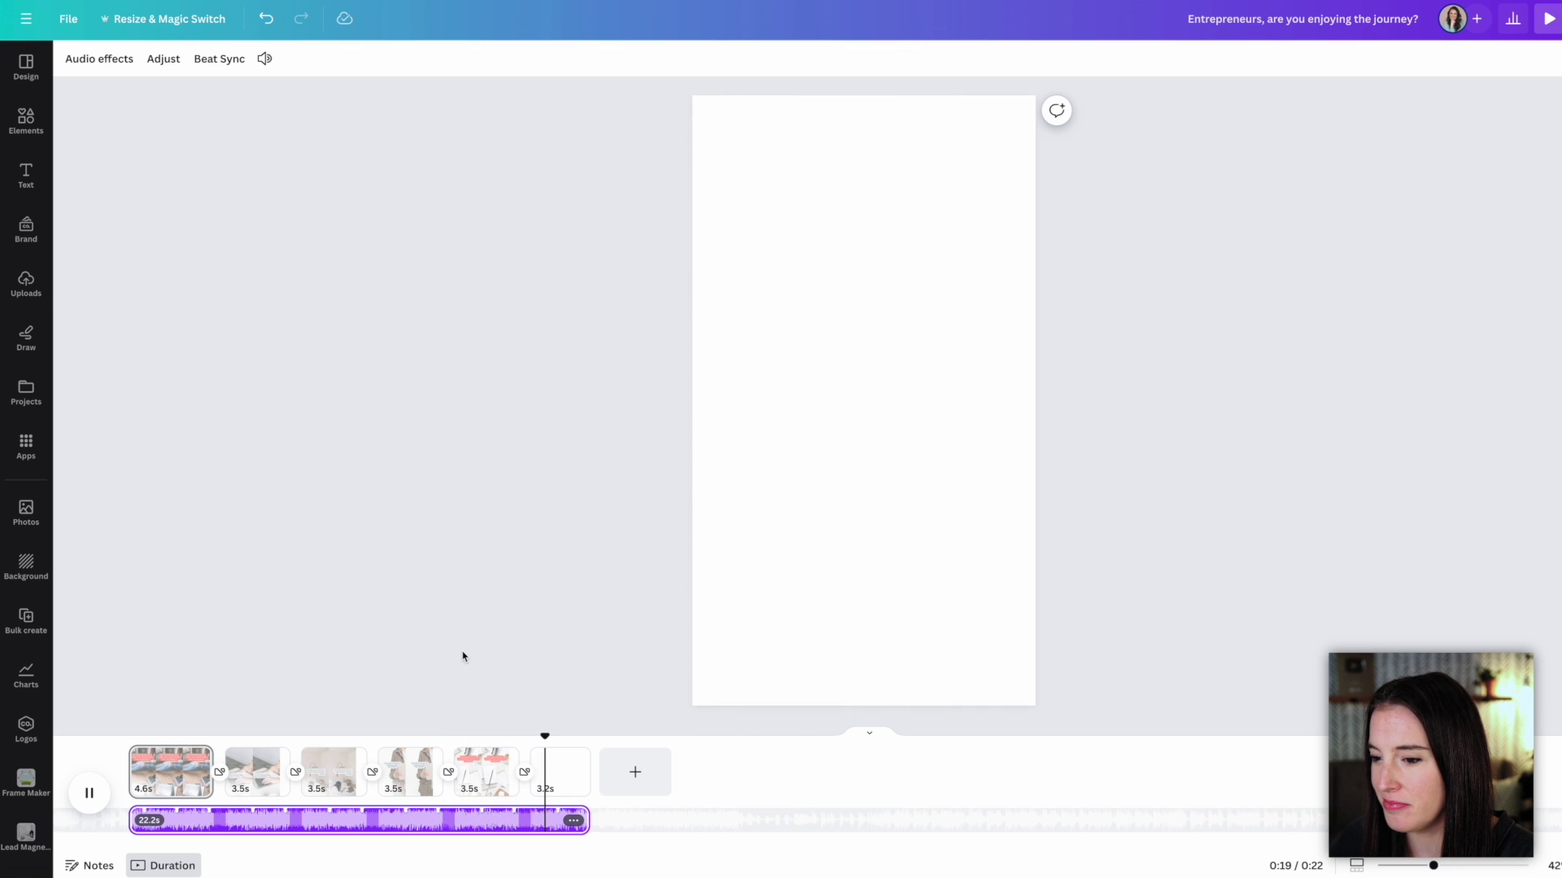
pyautogui.press('space')
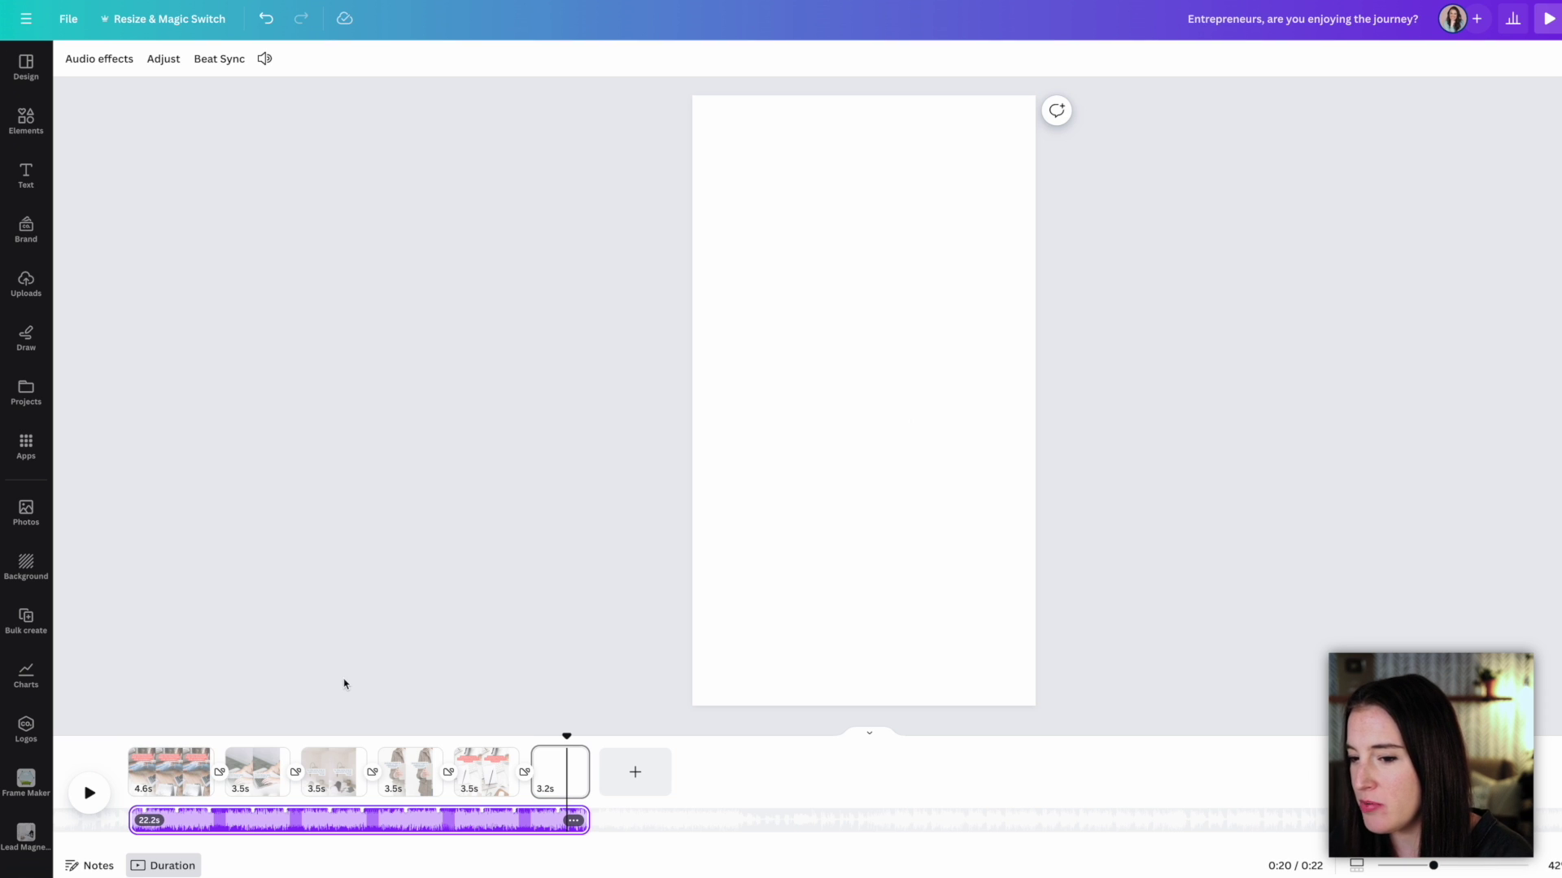
# Step: Browse the scenes, then put page 5's 'Because you're an entrepreneur, and you're amazing!' caption into editing
pyautogui.click(171, 768)
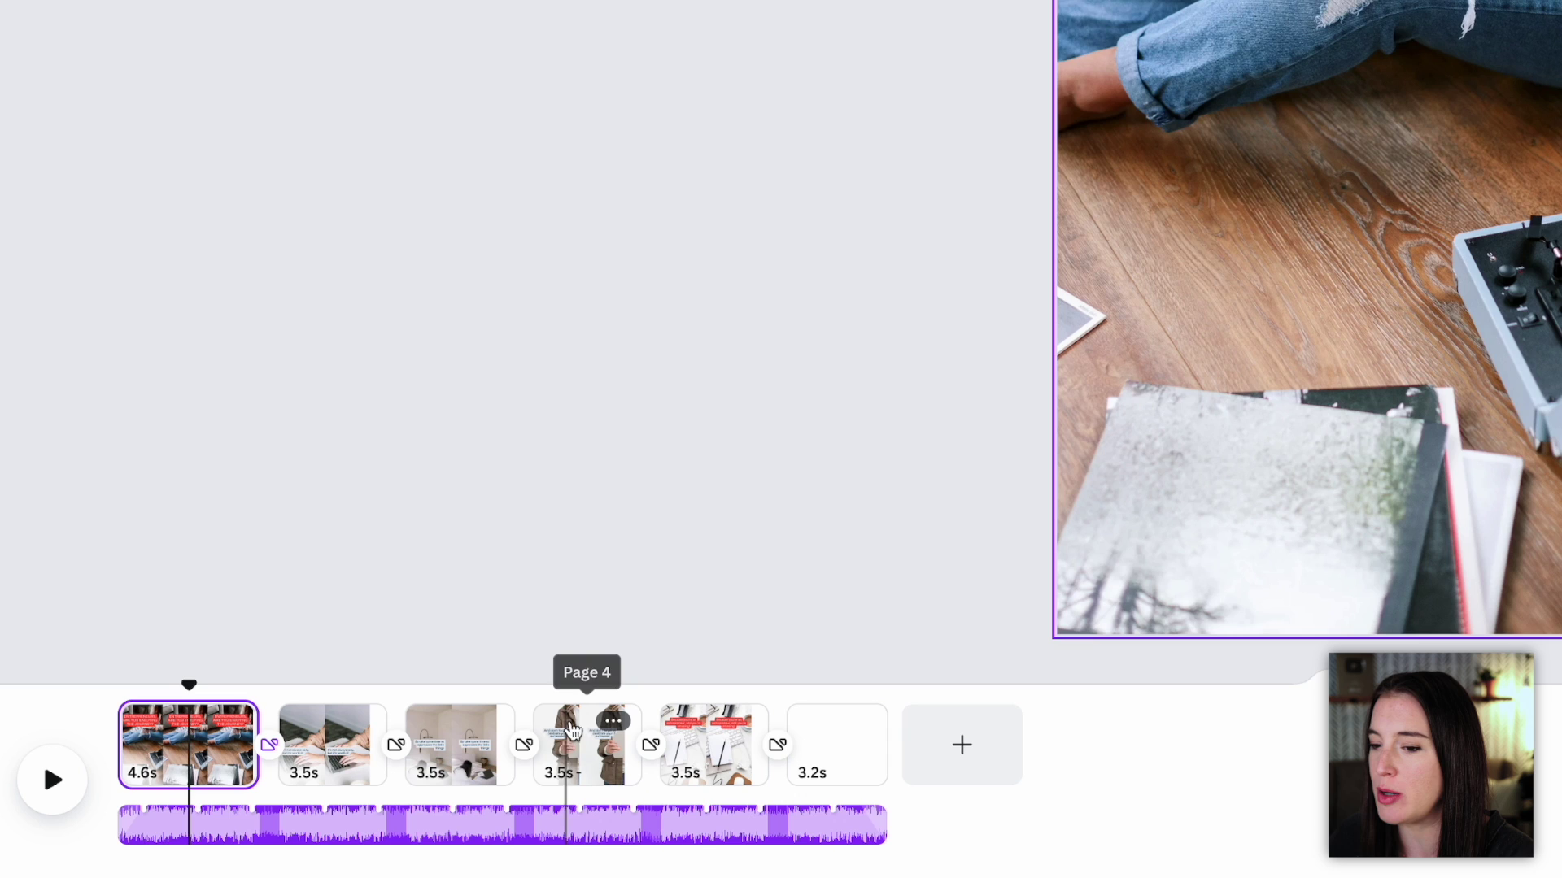
pyautogui.click(572, 730)
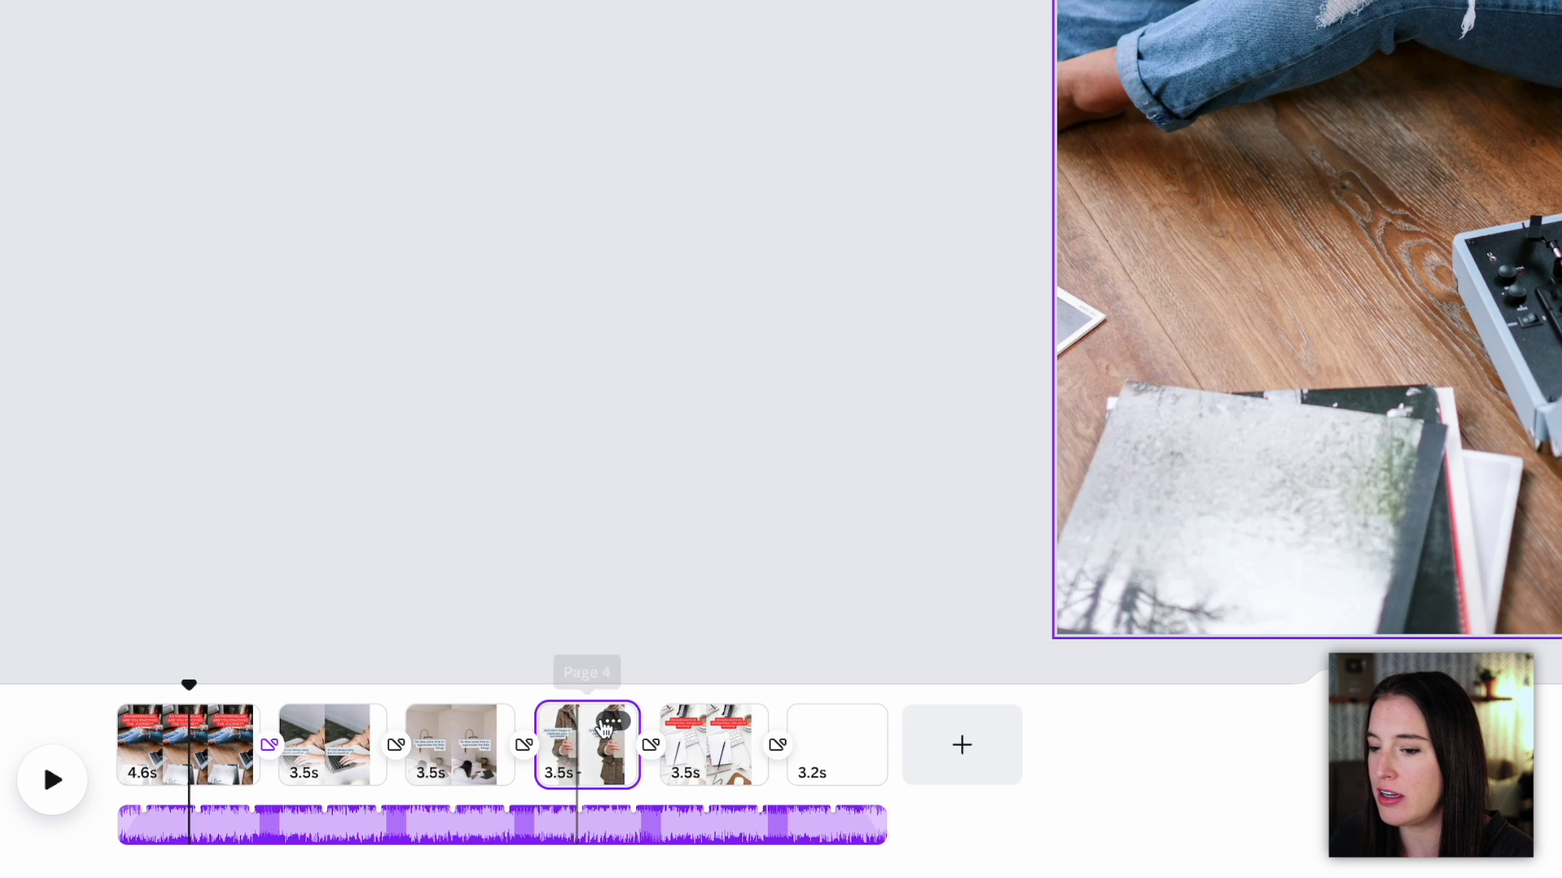
pyautogui.click(708, 736)
pyautogui.click(464, 765)
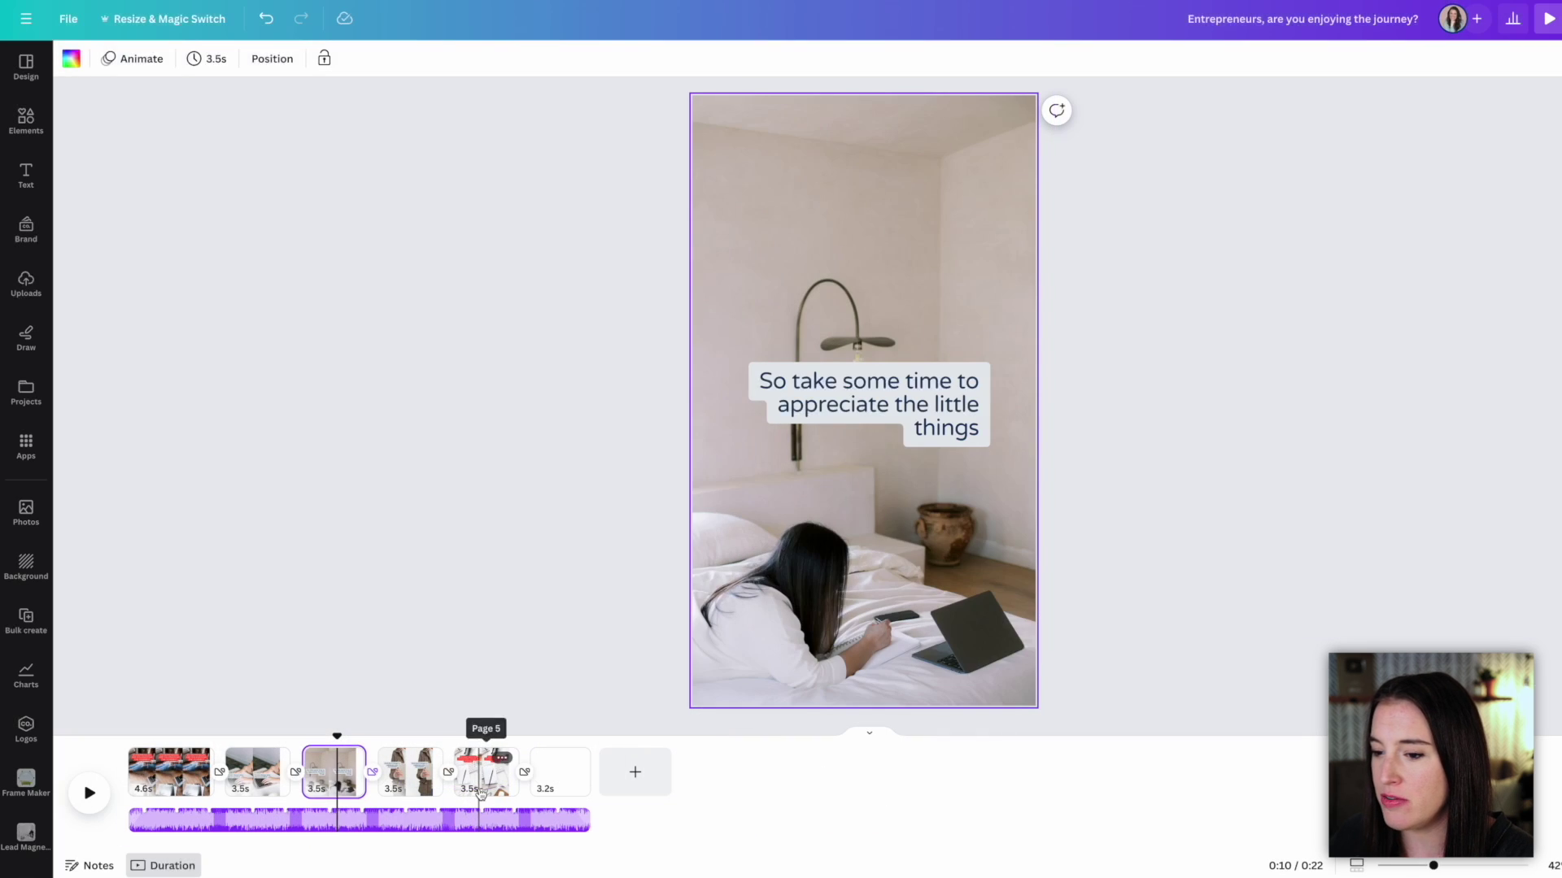
pyautogui.click(704, 769)
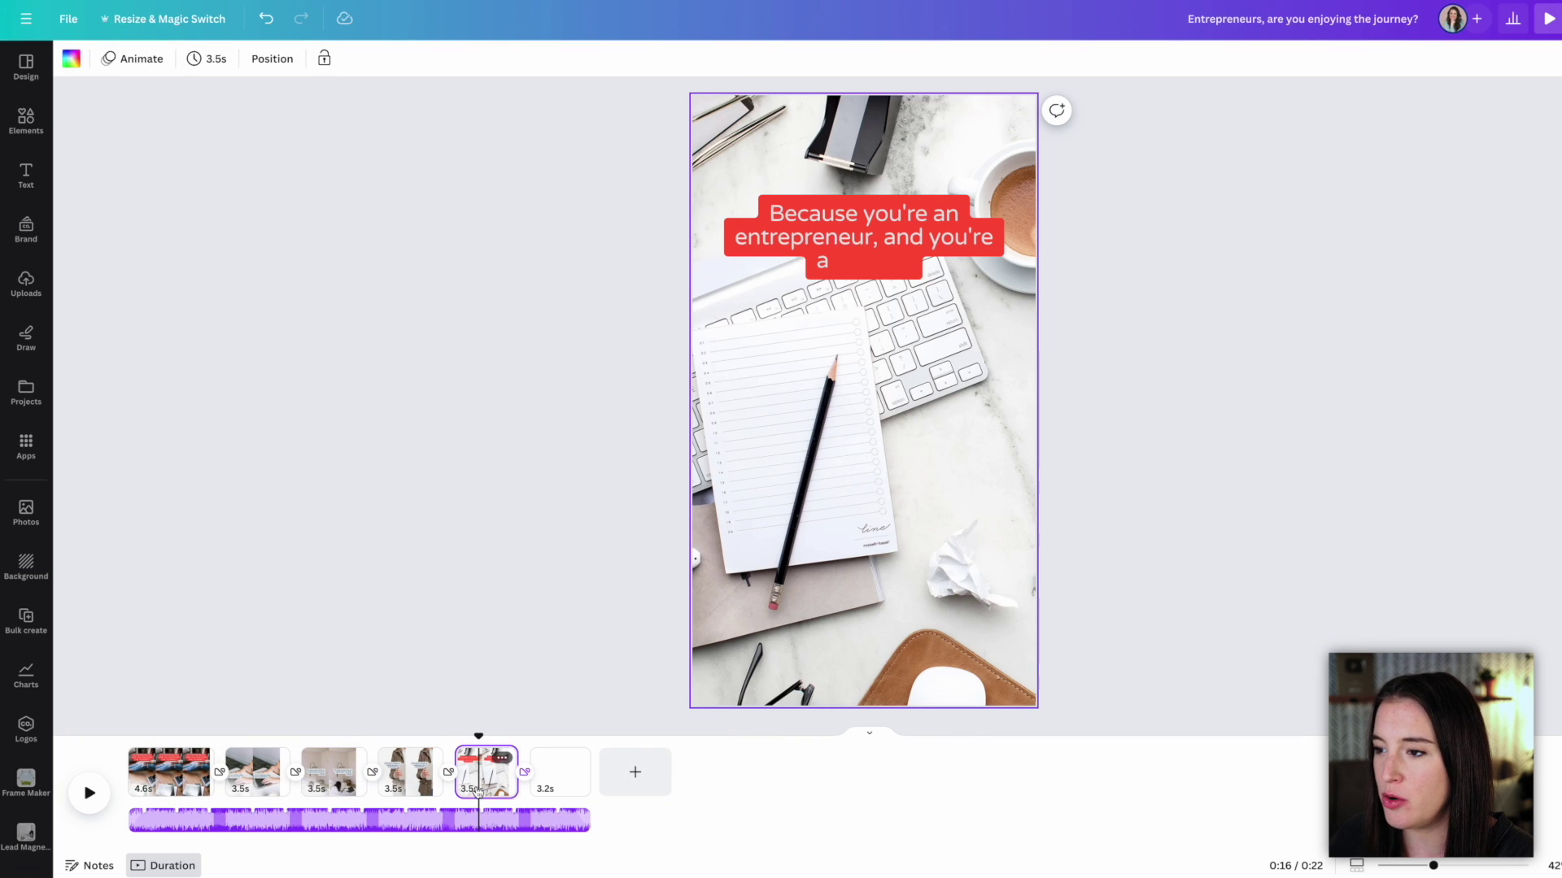
pyautogui.click(911, 205)
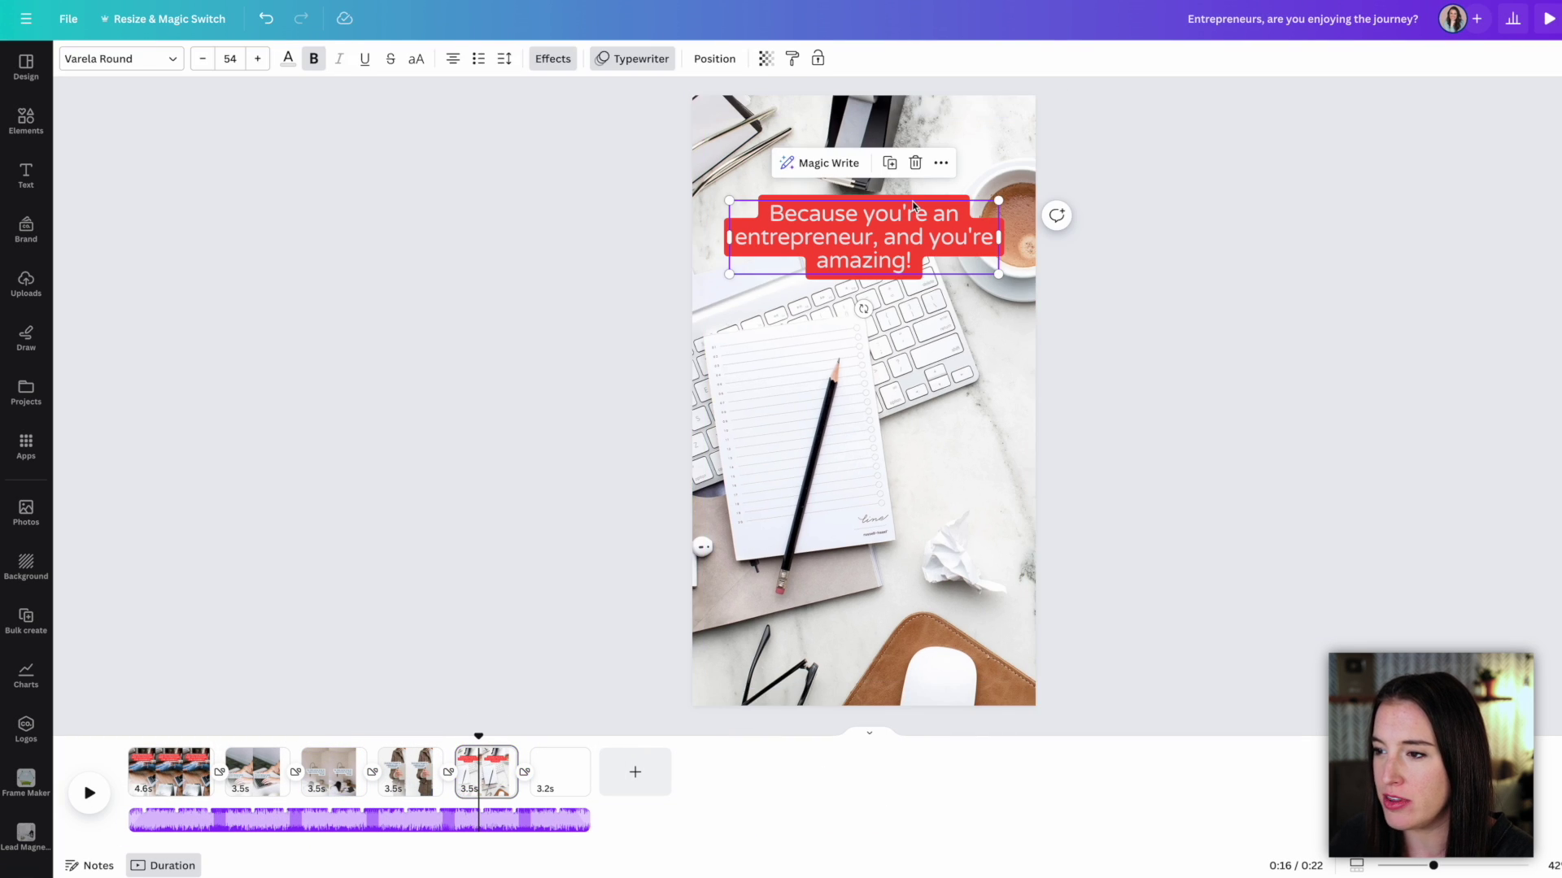
pyautogui.click(795, 200)
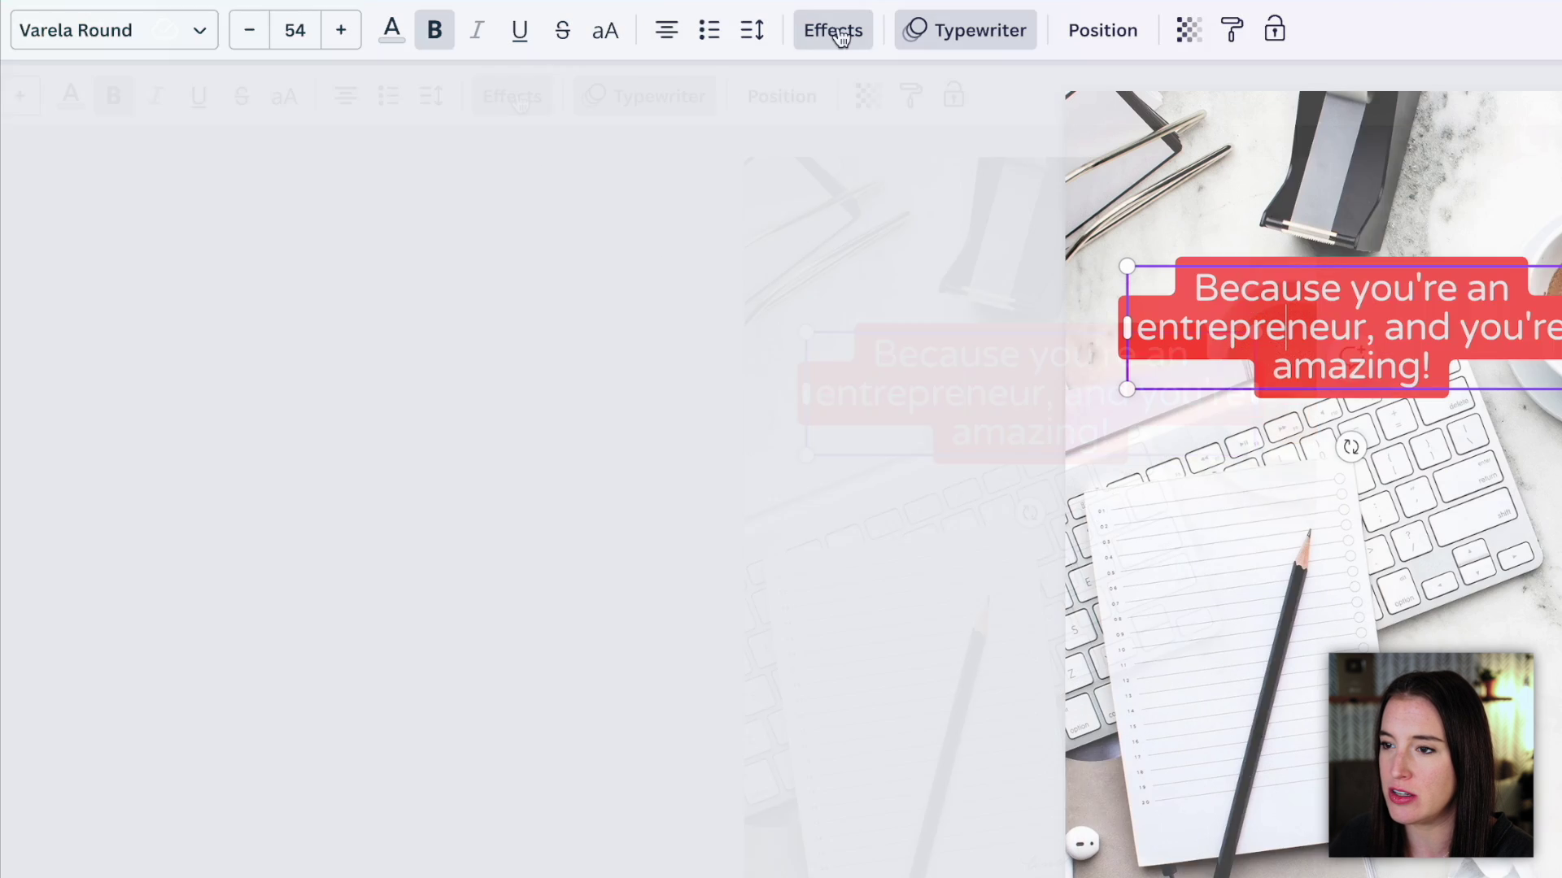
# Step: Give the page-5 caption a dark green background effect and the Succession animation
pyautogui.click(512, 96)
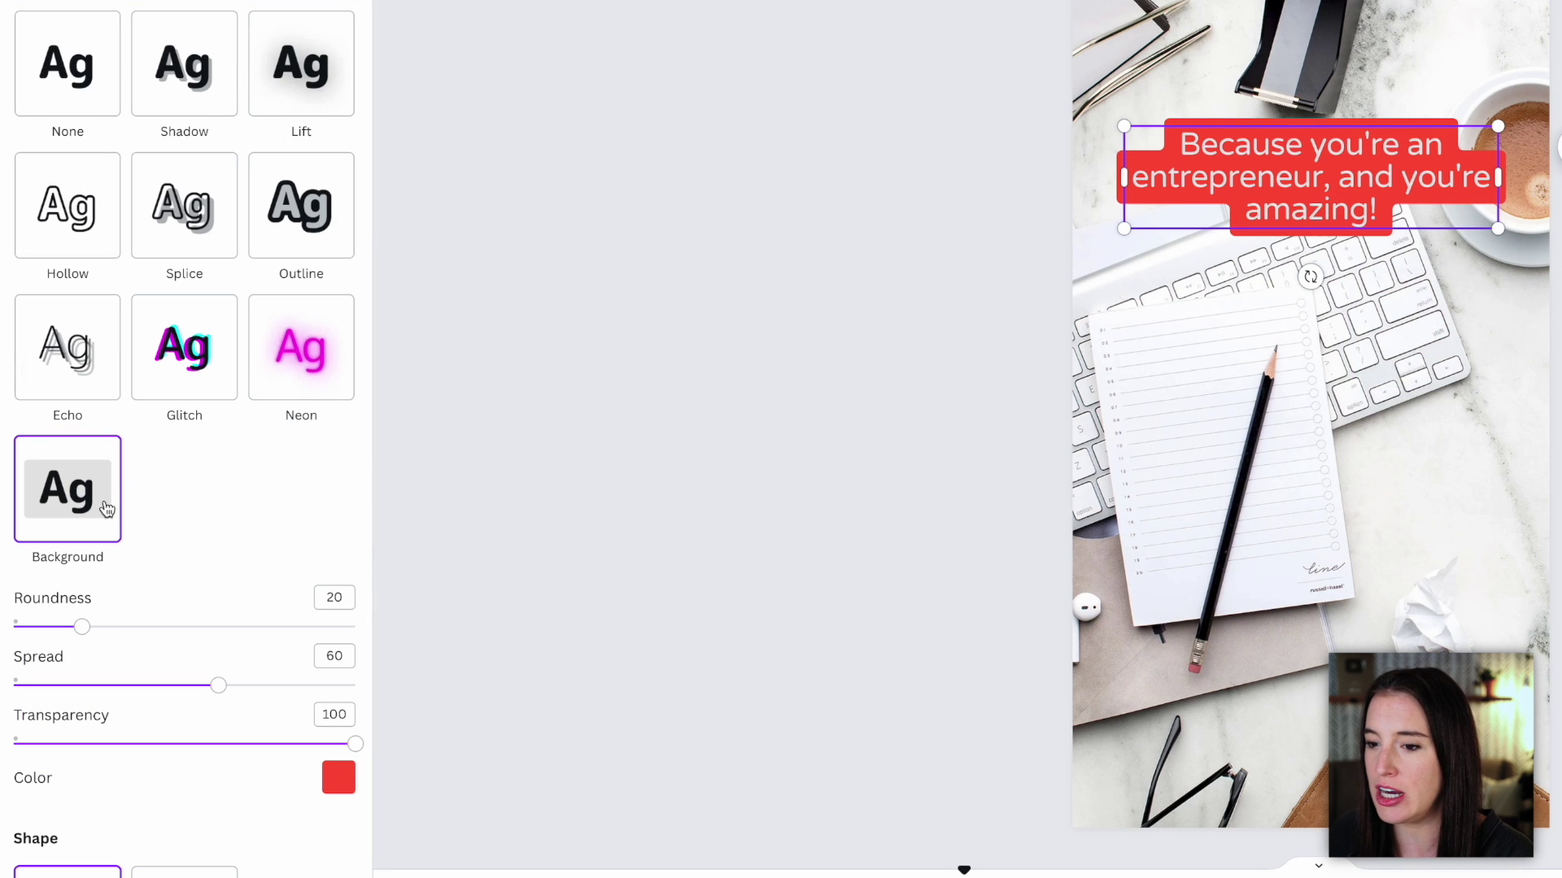
pyautogui.click(340, 779)
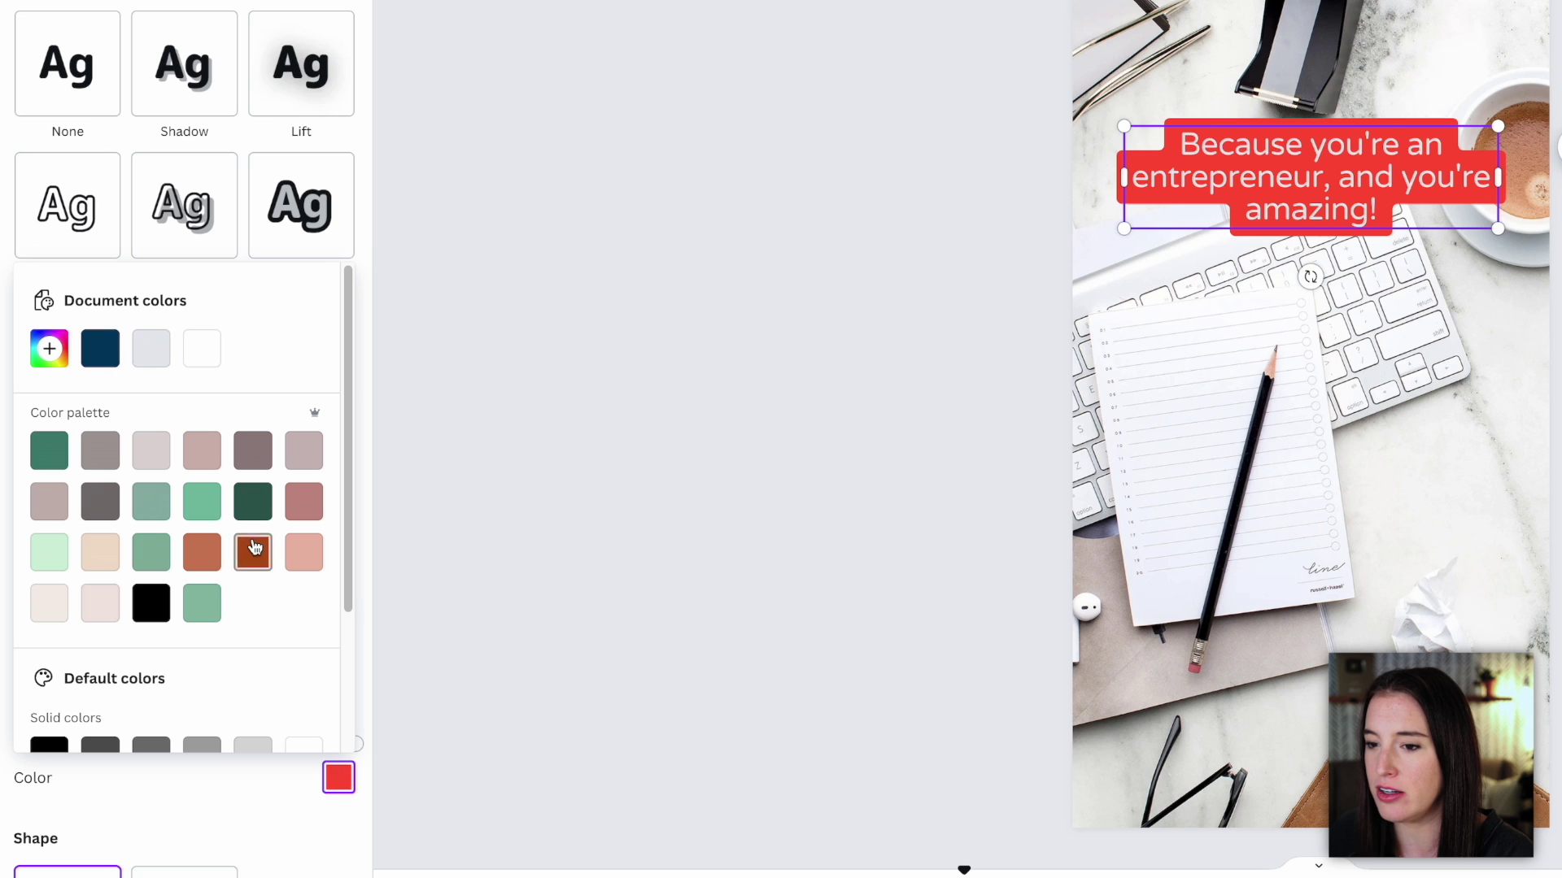
pyautogui.click(253, 502)
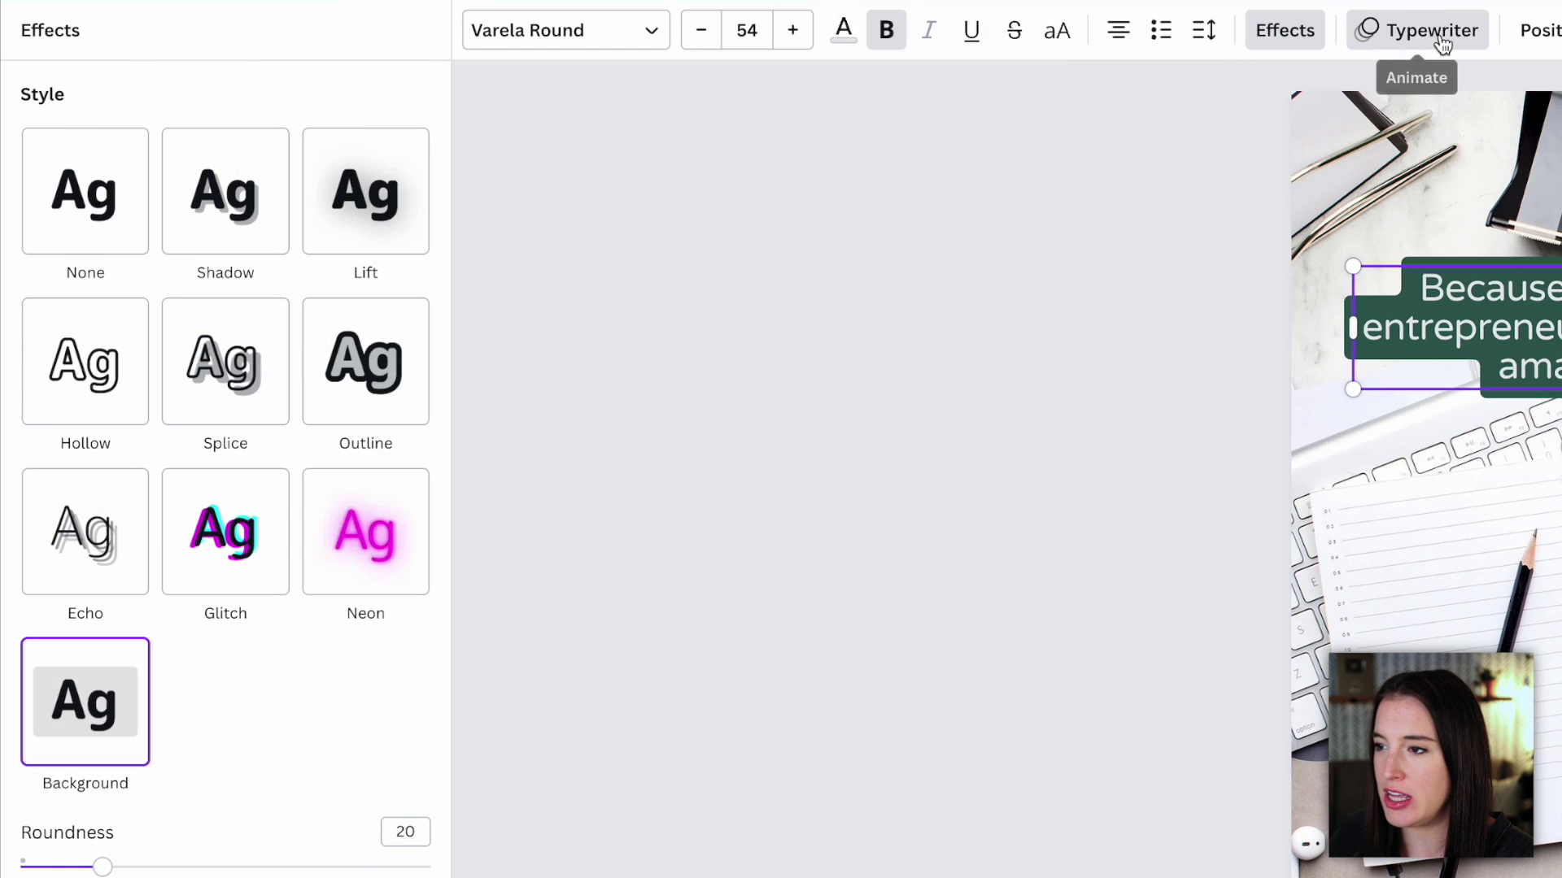
pyautogui.click(1440, 36)
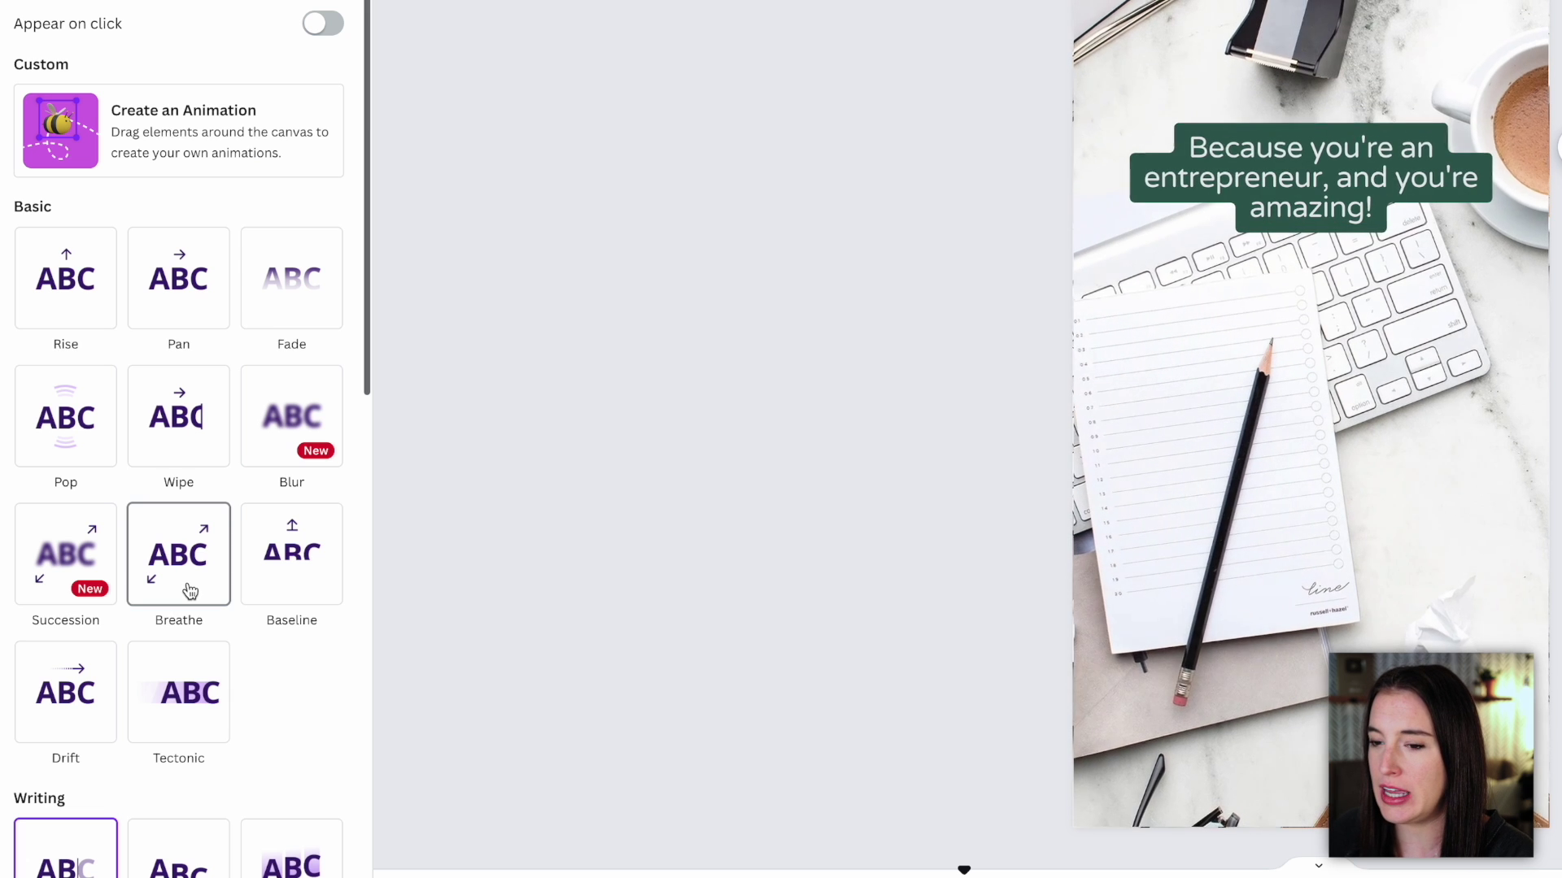
pyautogui.click(54, 584)
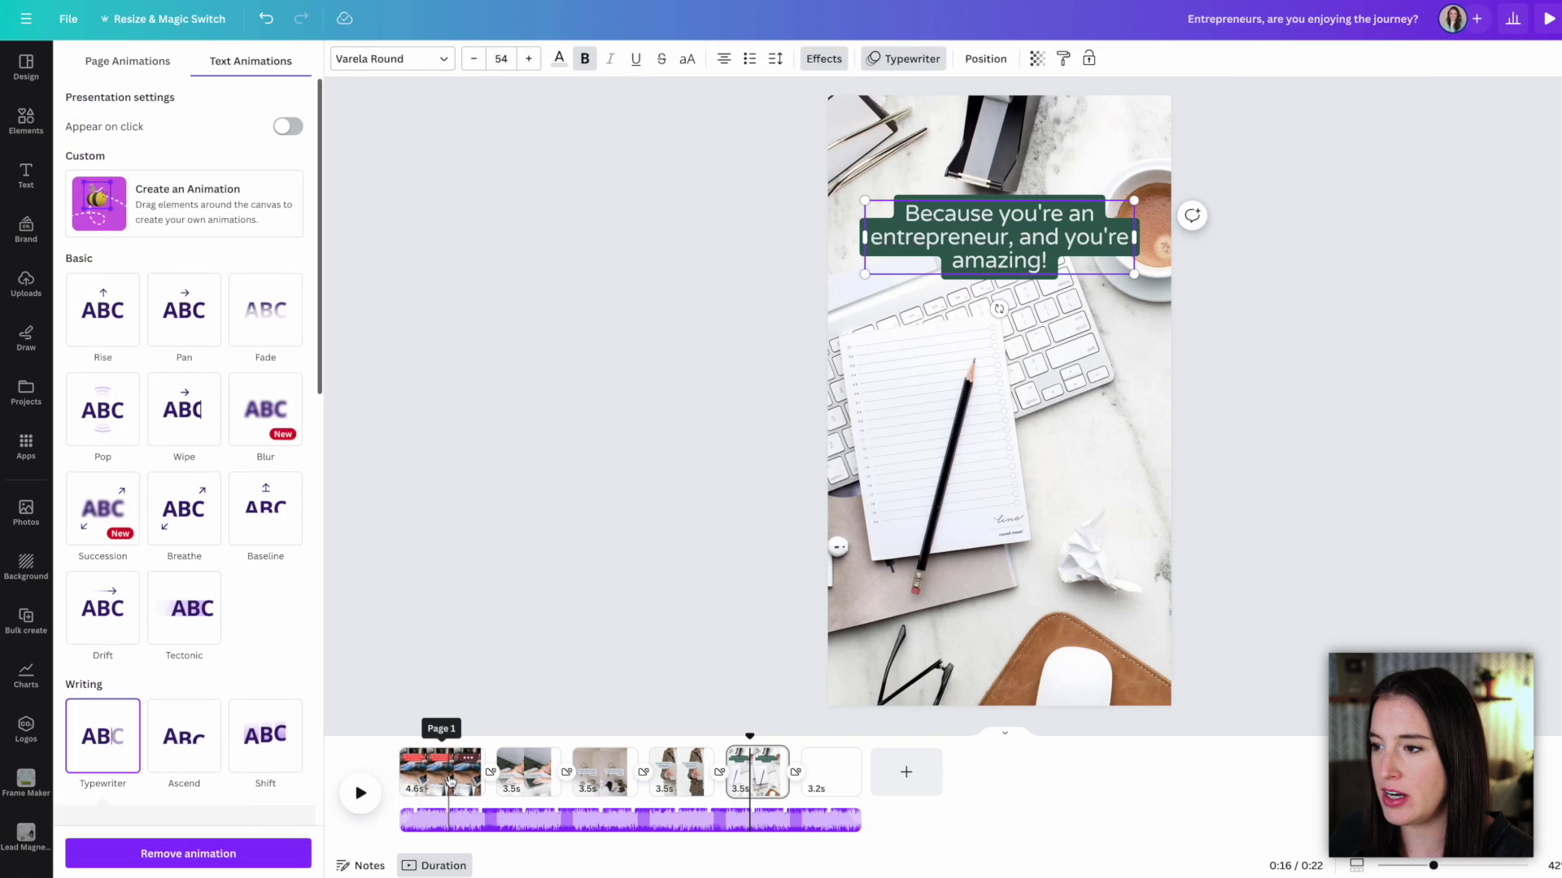
# Step: Give the first scene's headline a matching dark green background and select the Electric City track
pyautogui.click(546, 877)
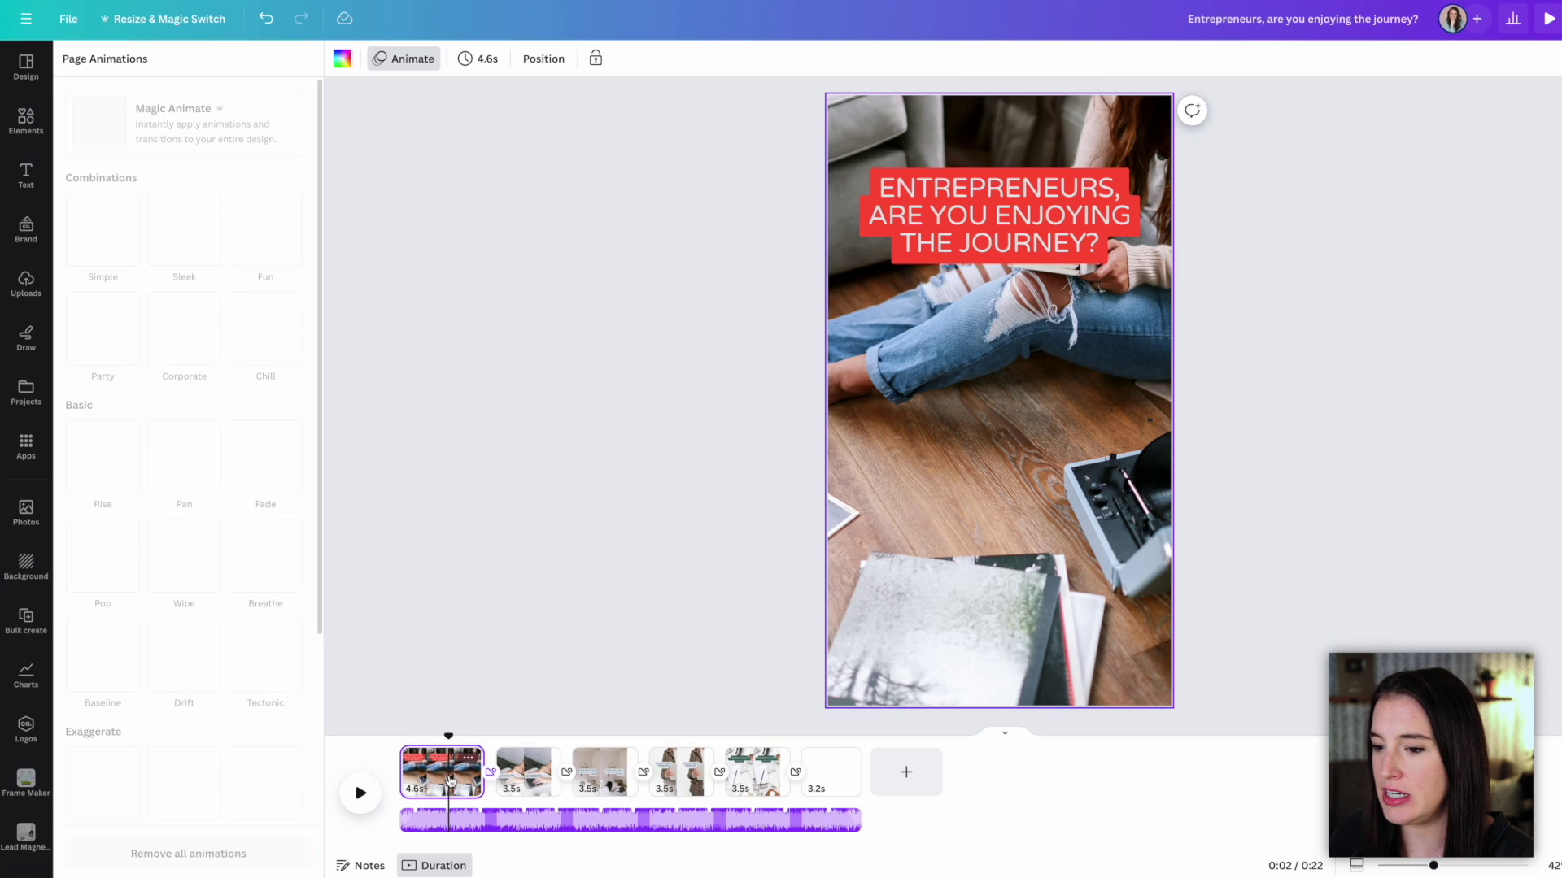
pyautogui.click(989, 218)
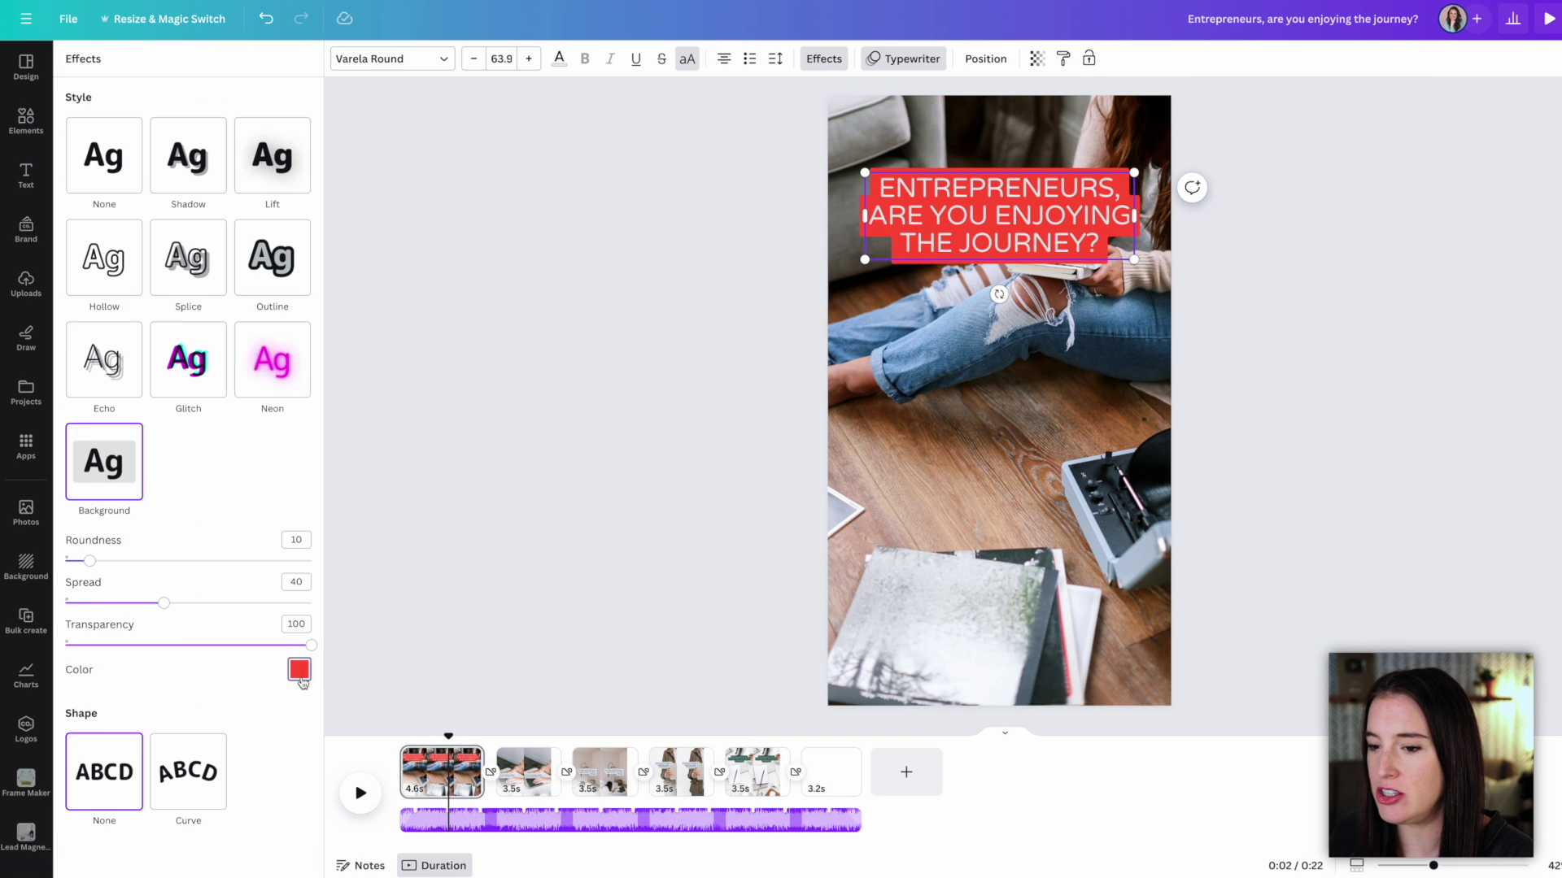
pyautogui.click(300, 670)
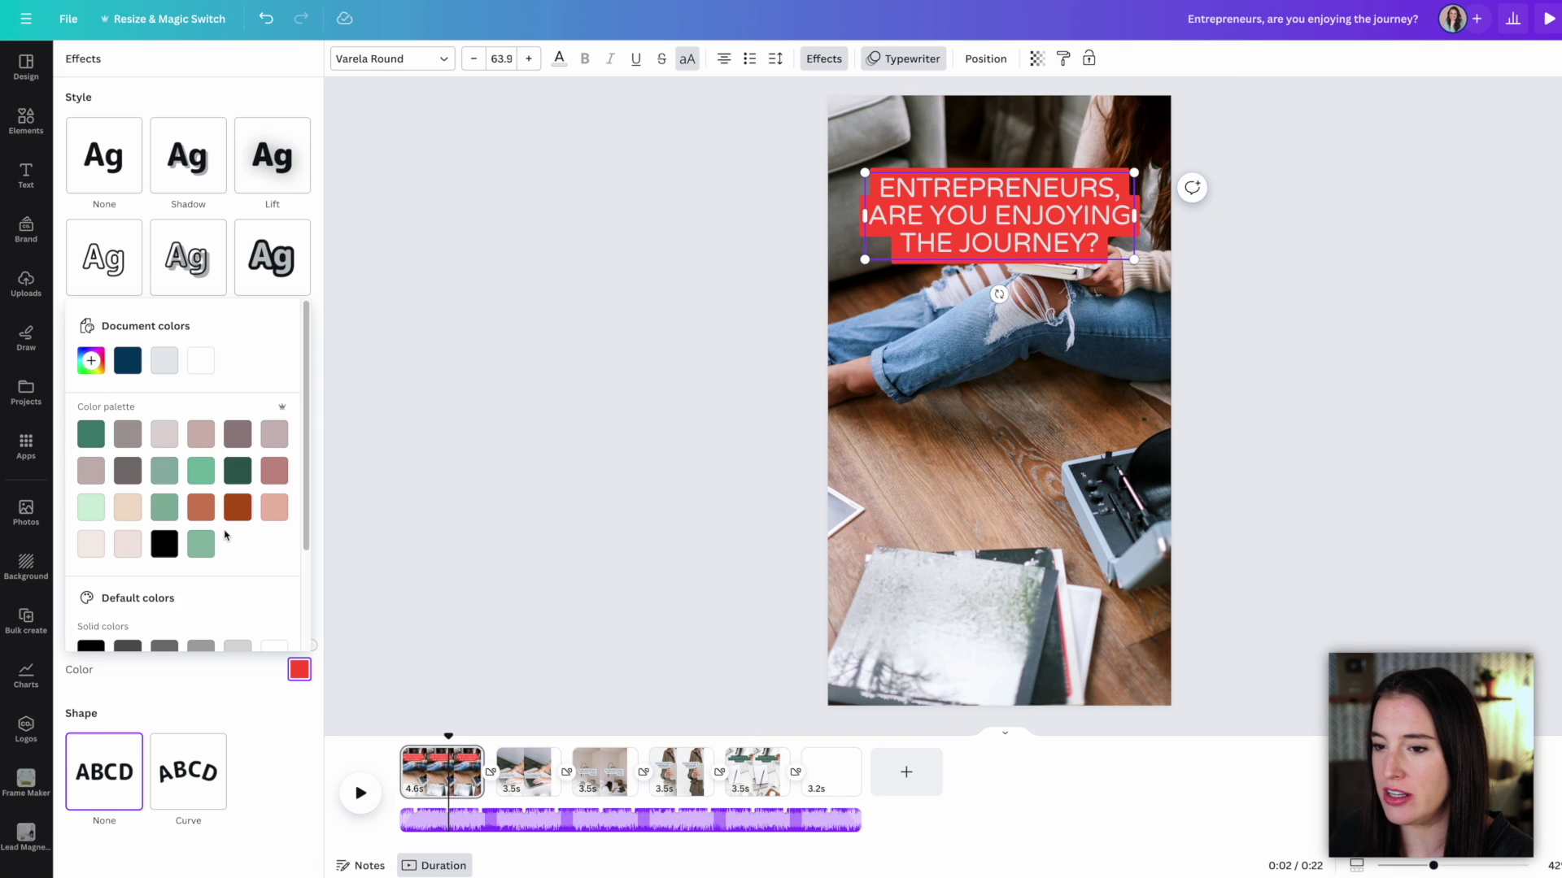
pyautogui.click(248, 477)
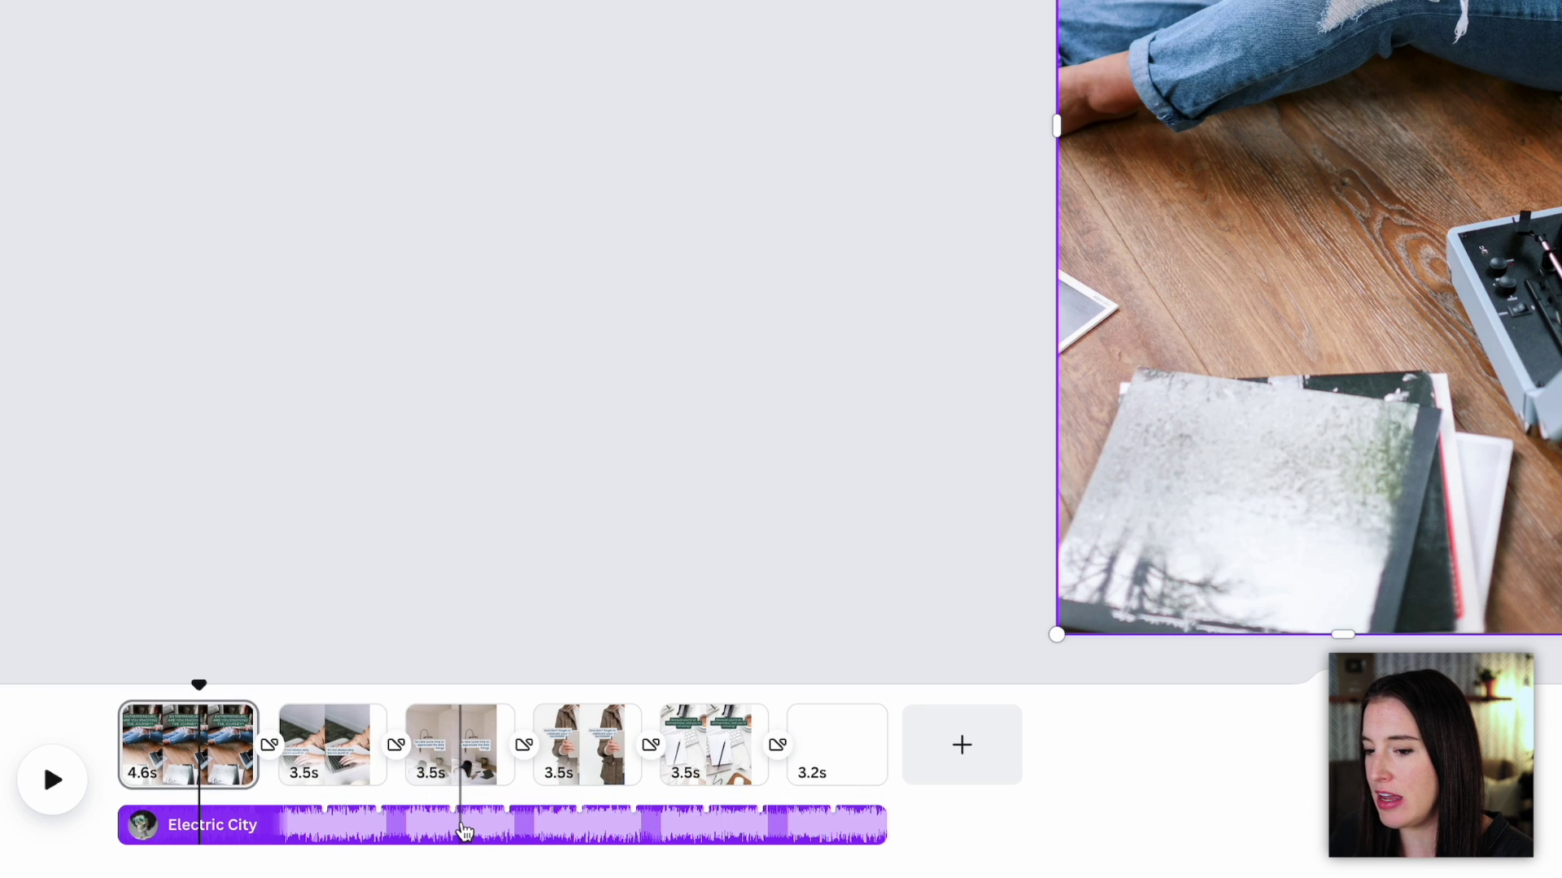
pyautogui.click(463, 831)
# Step: Search the elements library for 'happy music audio' and show only audio results
pyautogui.click(460, 777)
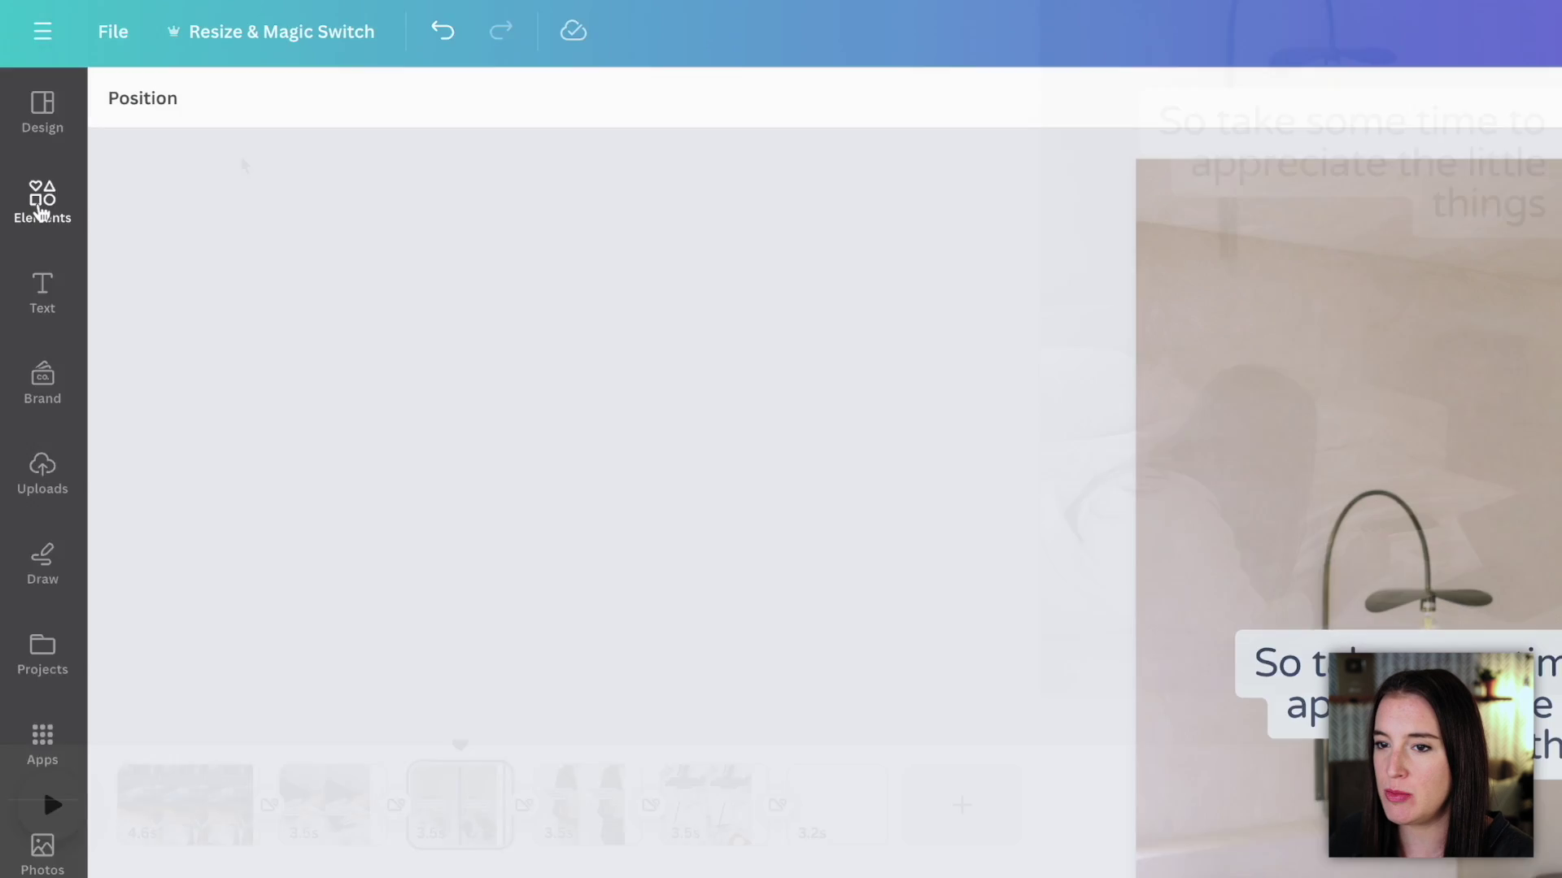
pyautogui.click(41, 203)
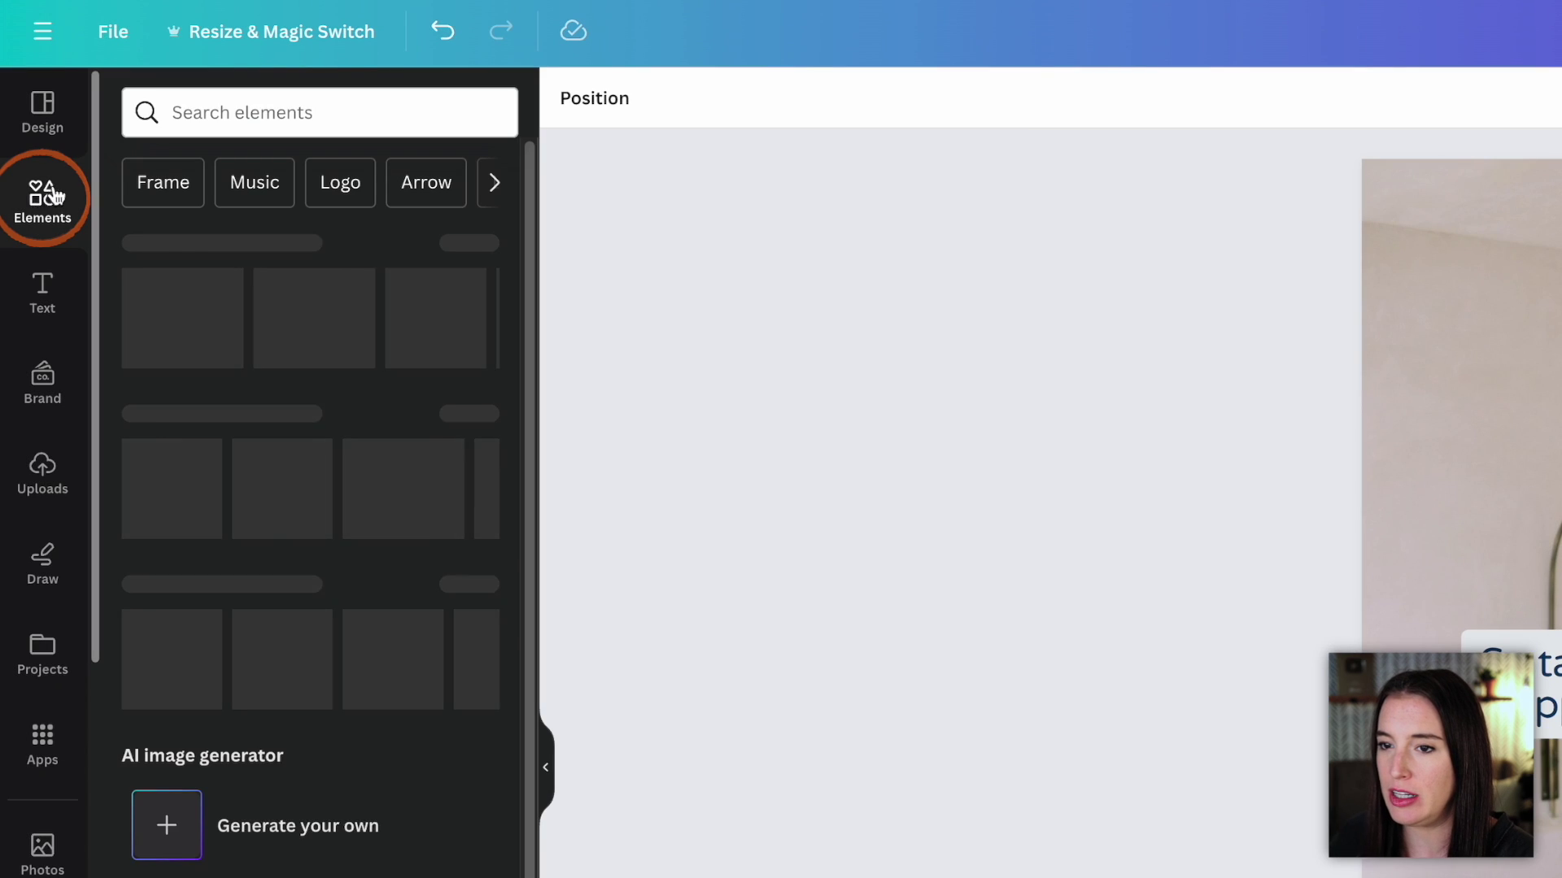
pyautogui.click(255, 188)
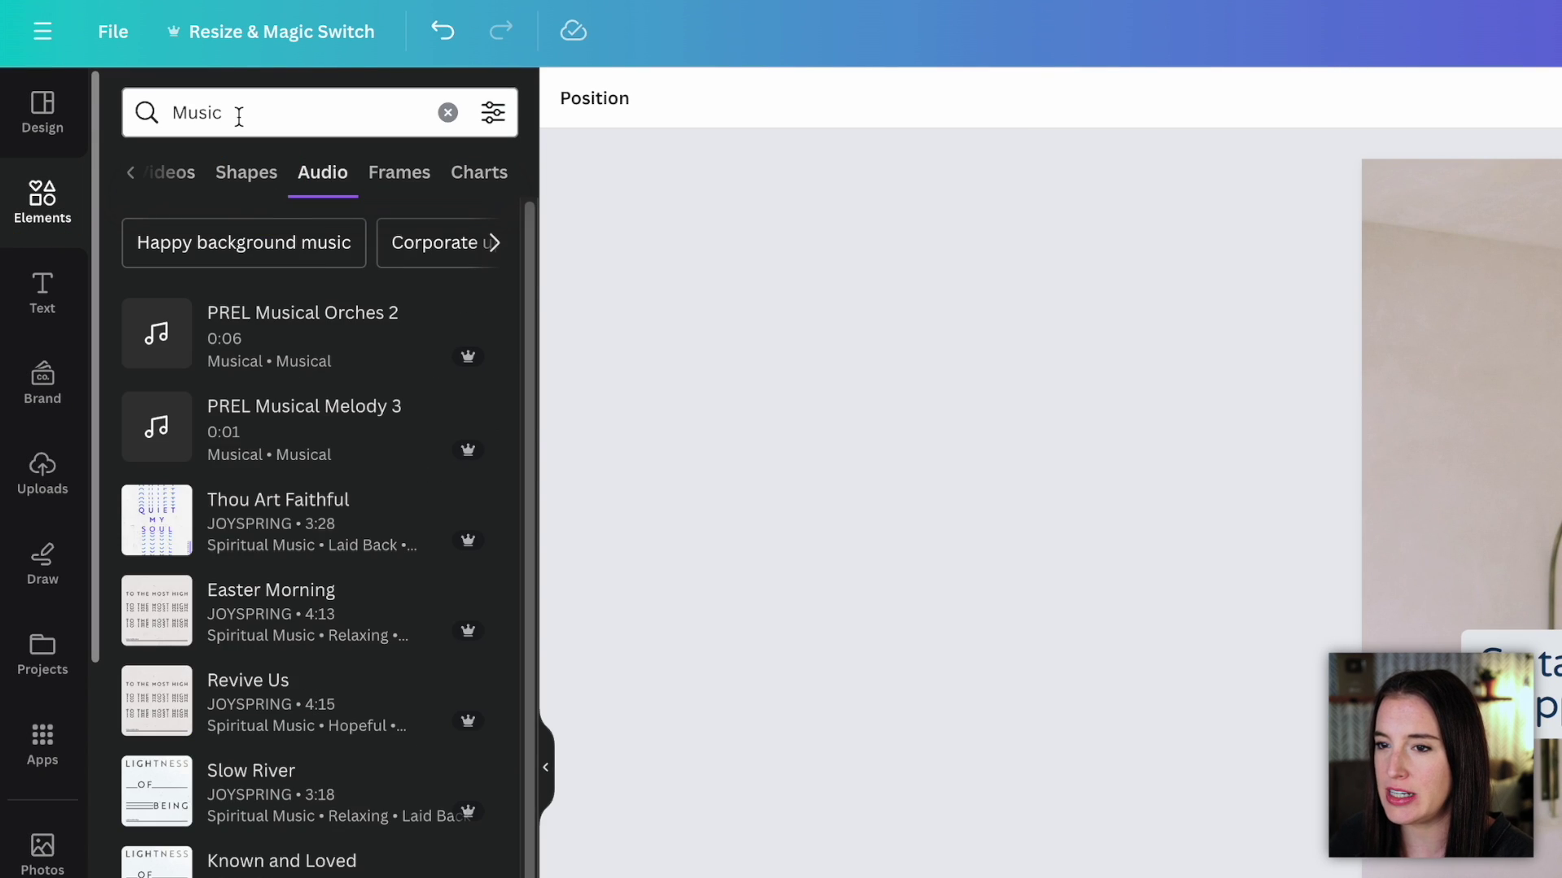
pyautogui.click(239, 115)
pyautogui.moveTo(236, 113); pyautogui.dragTo(154, 114)
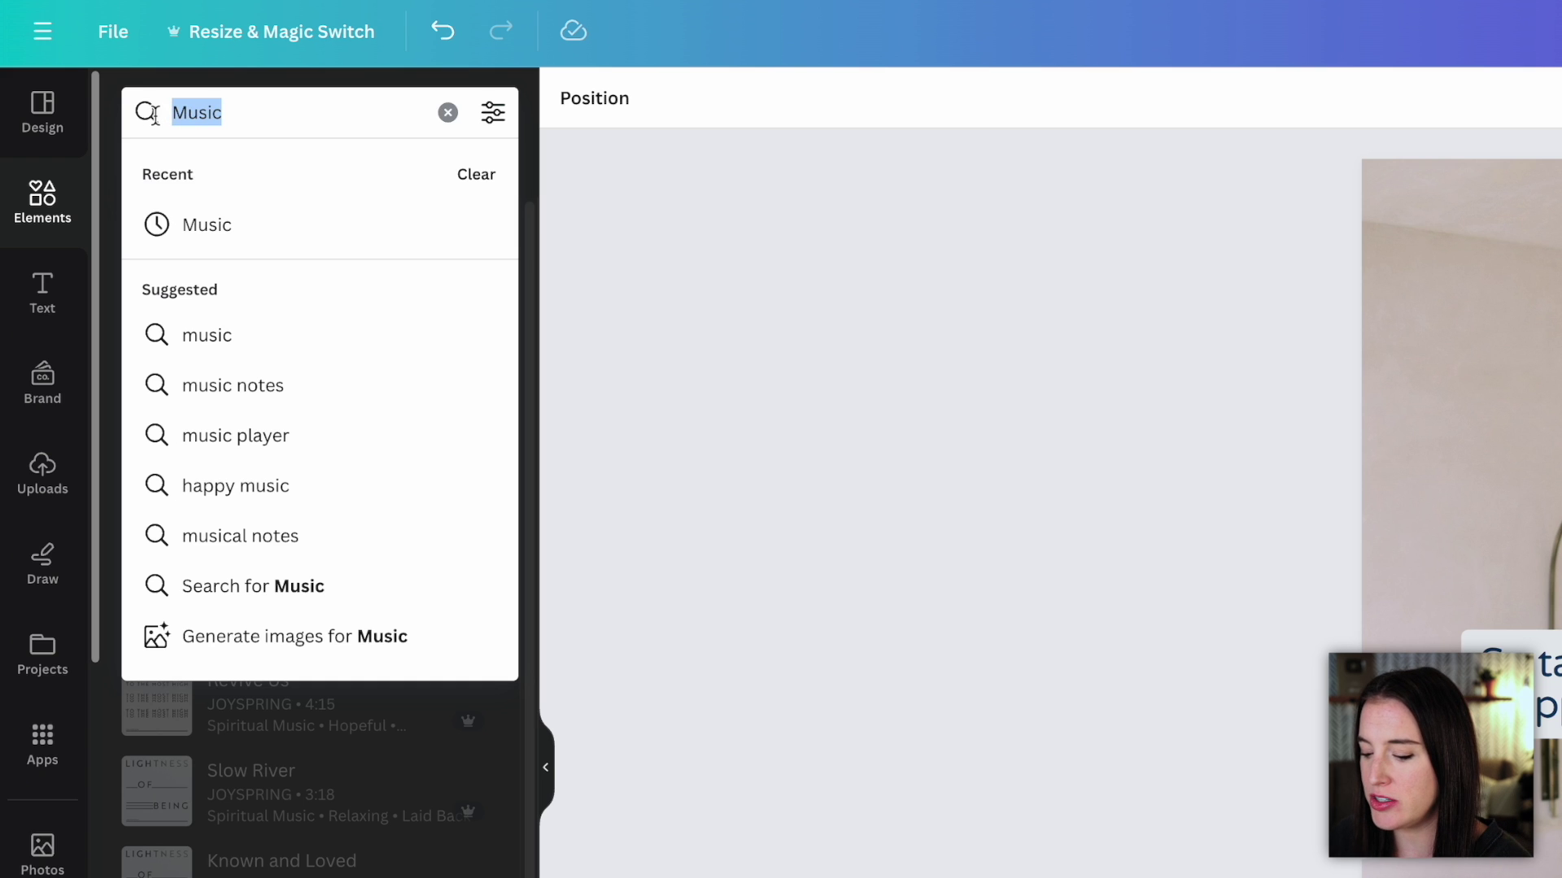
pyautogui.write('happy mus')
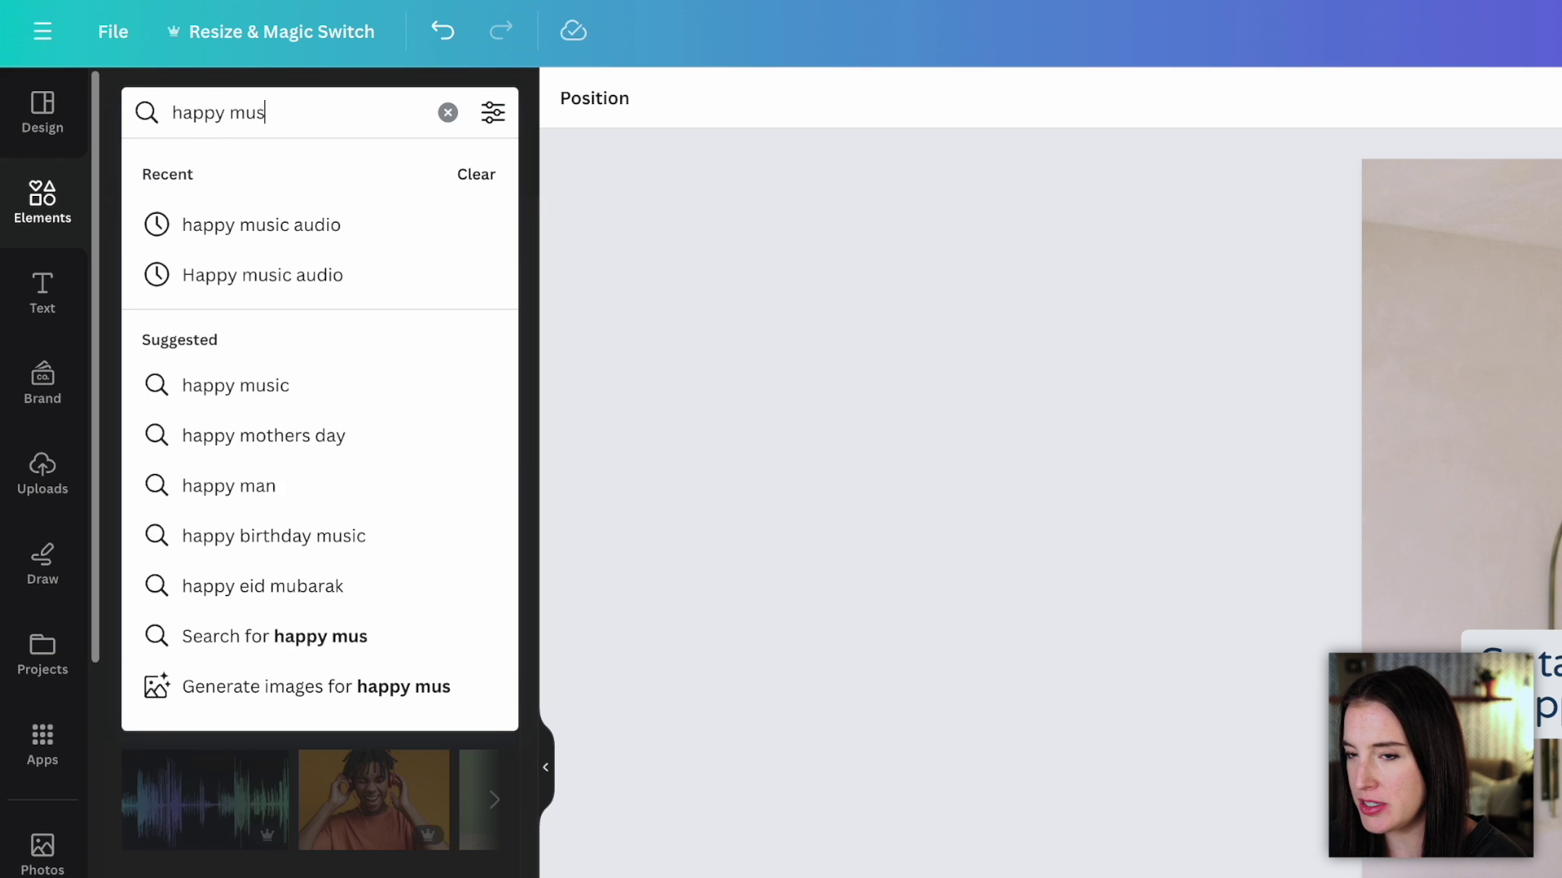
pyautogui.write('ic audio')
pyautogui.press('Return')
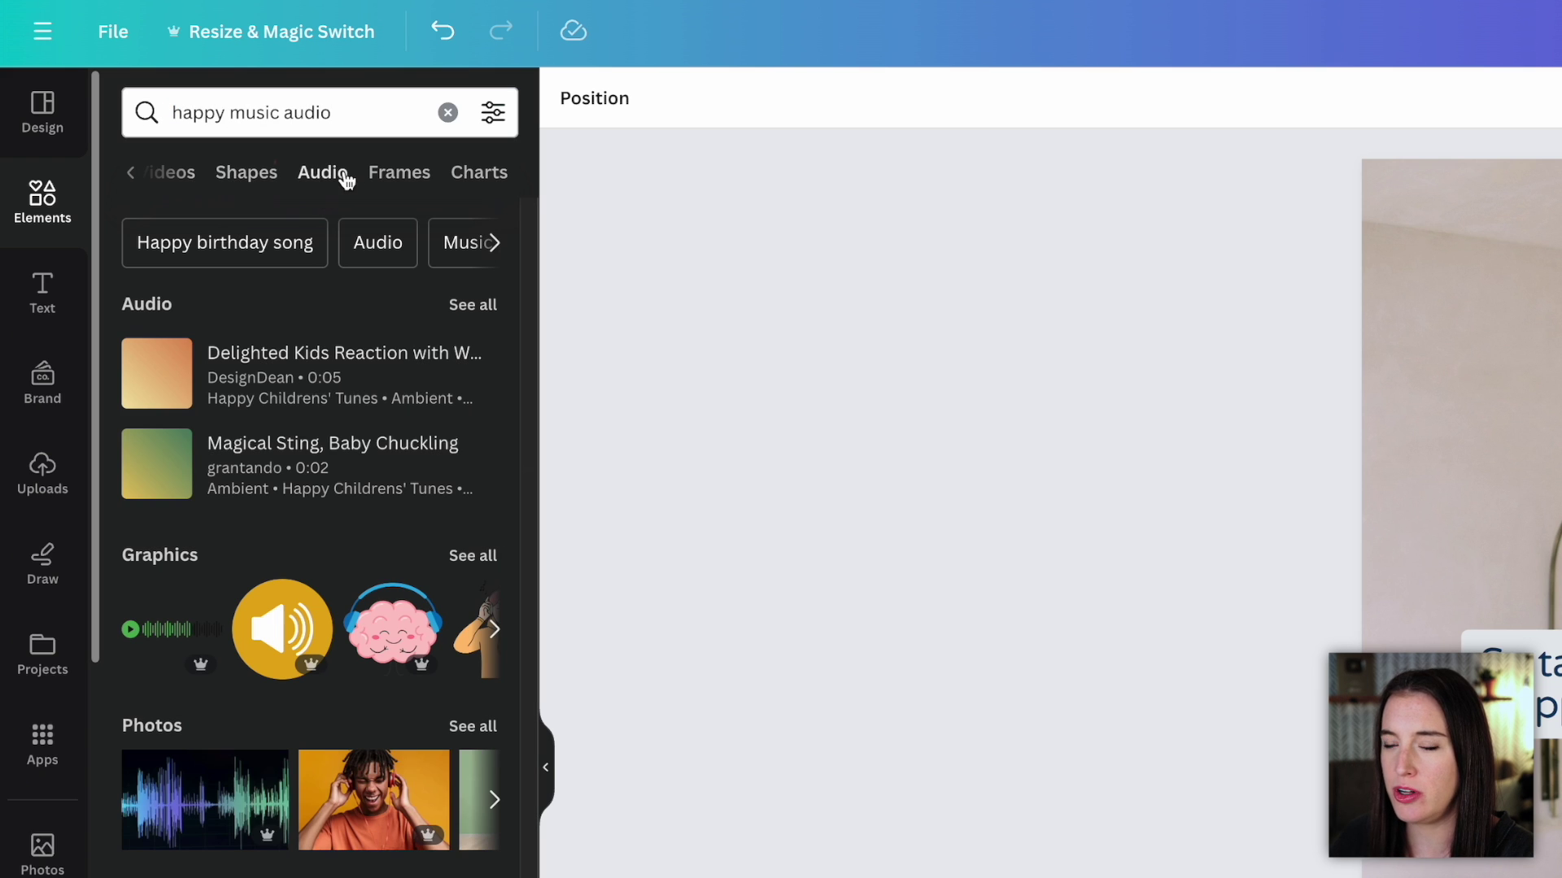
pyautogui.click(345, 179)
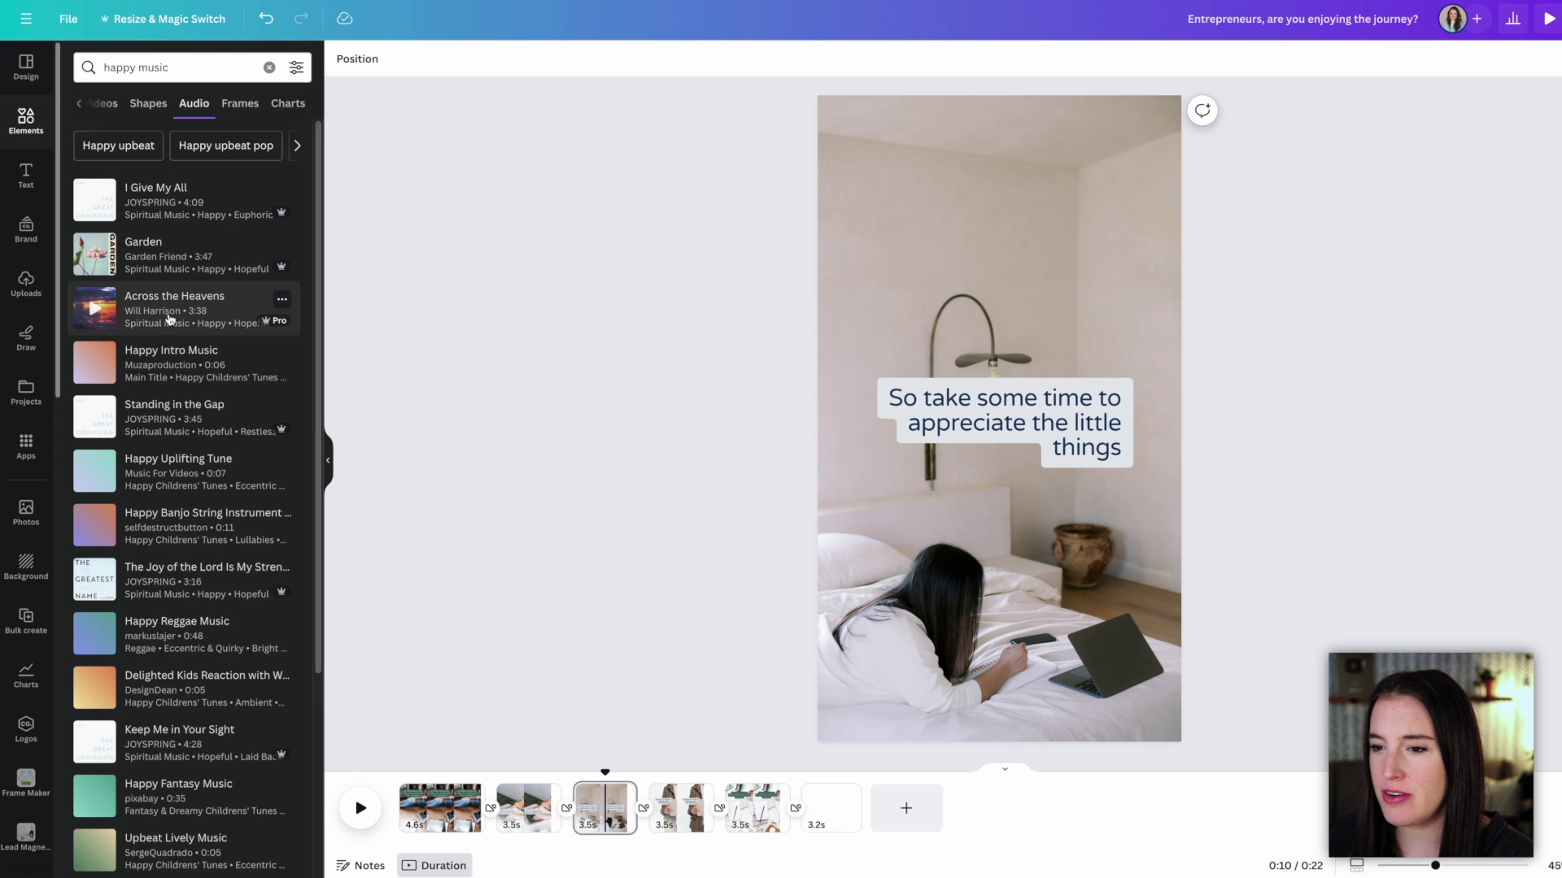
# Step: Add Across the Heavens as the video's music and offset its timing by 1.3 seconds
pyautogui.moveTo(159, 312); pyautogui.dragTo(521, 825)
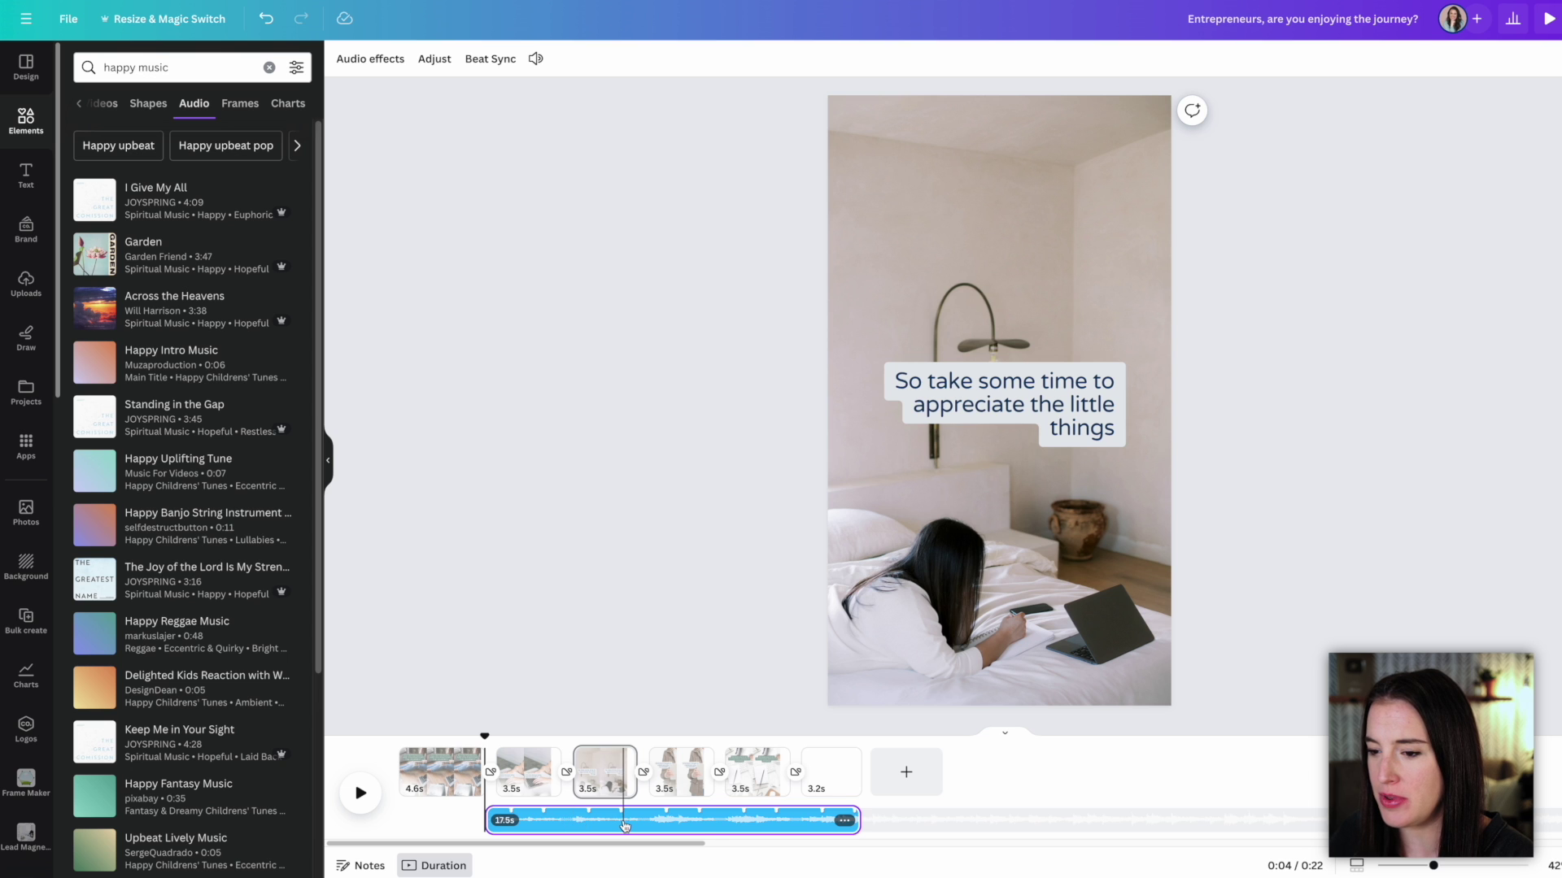
pyautogui.moveTo(625, 826); pyautogui.dragTo(500, 827)
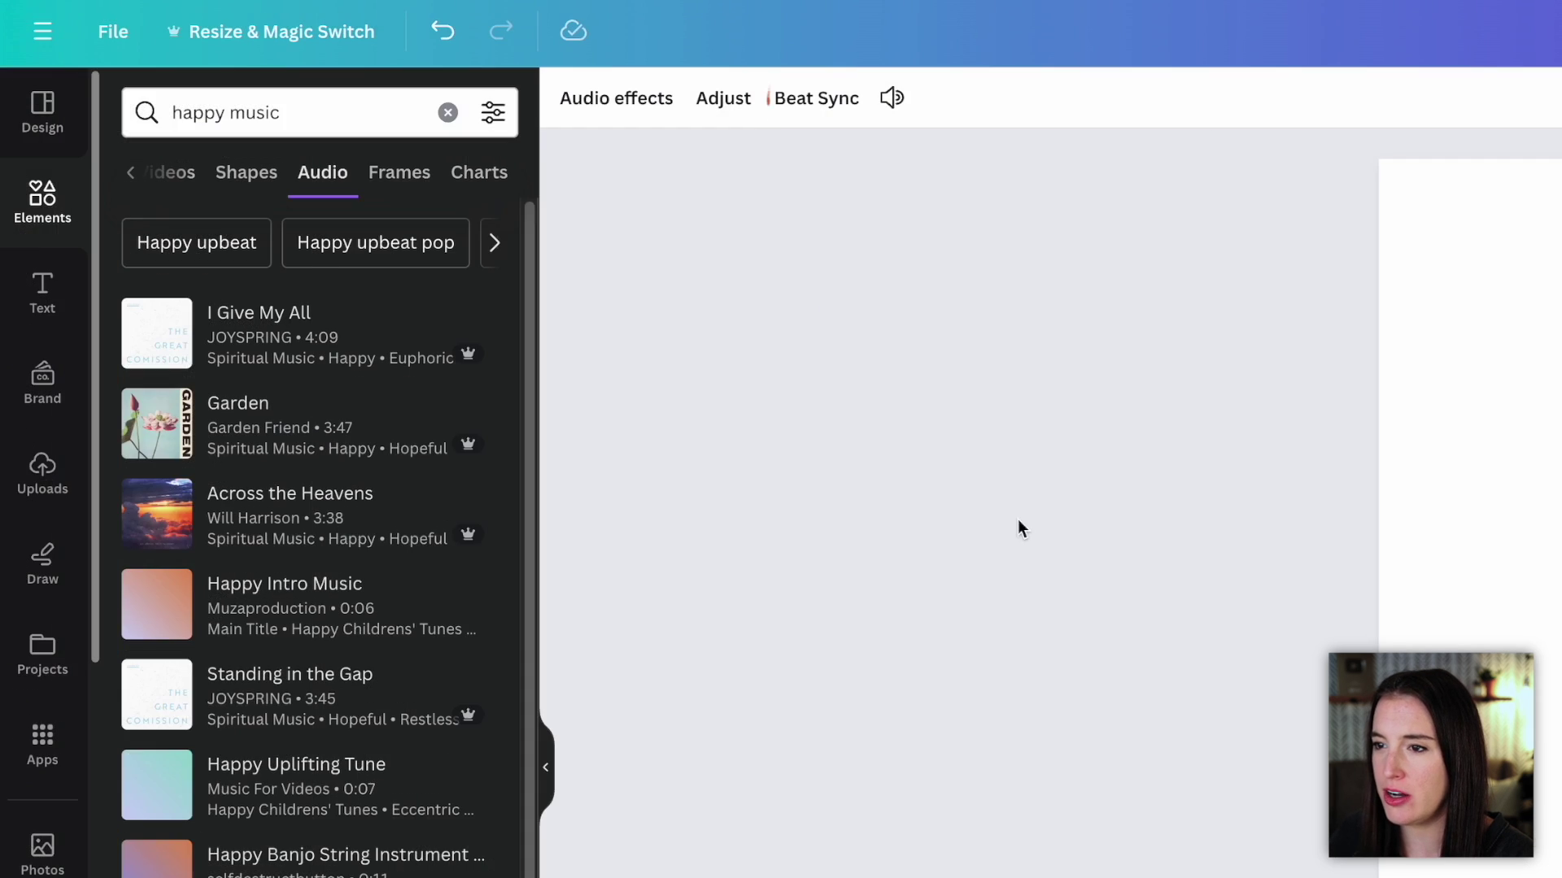
pyautogui.click(821, 98)
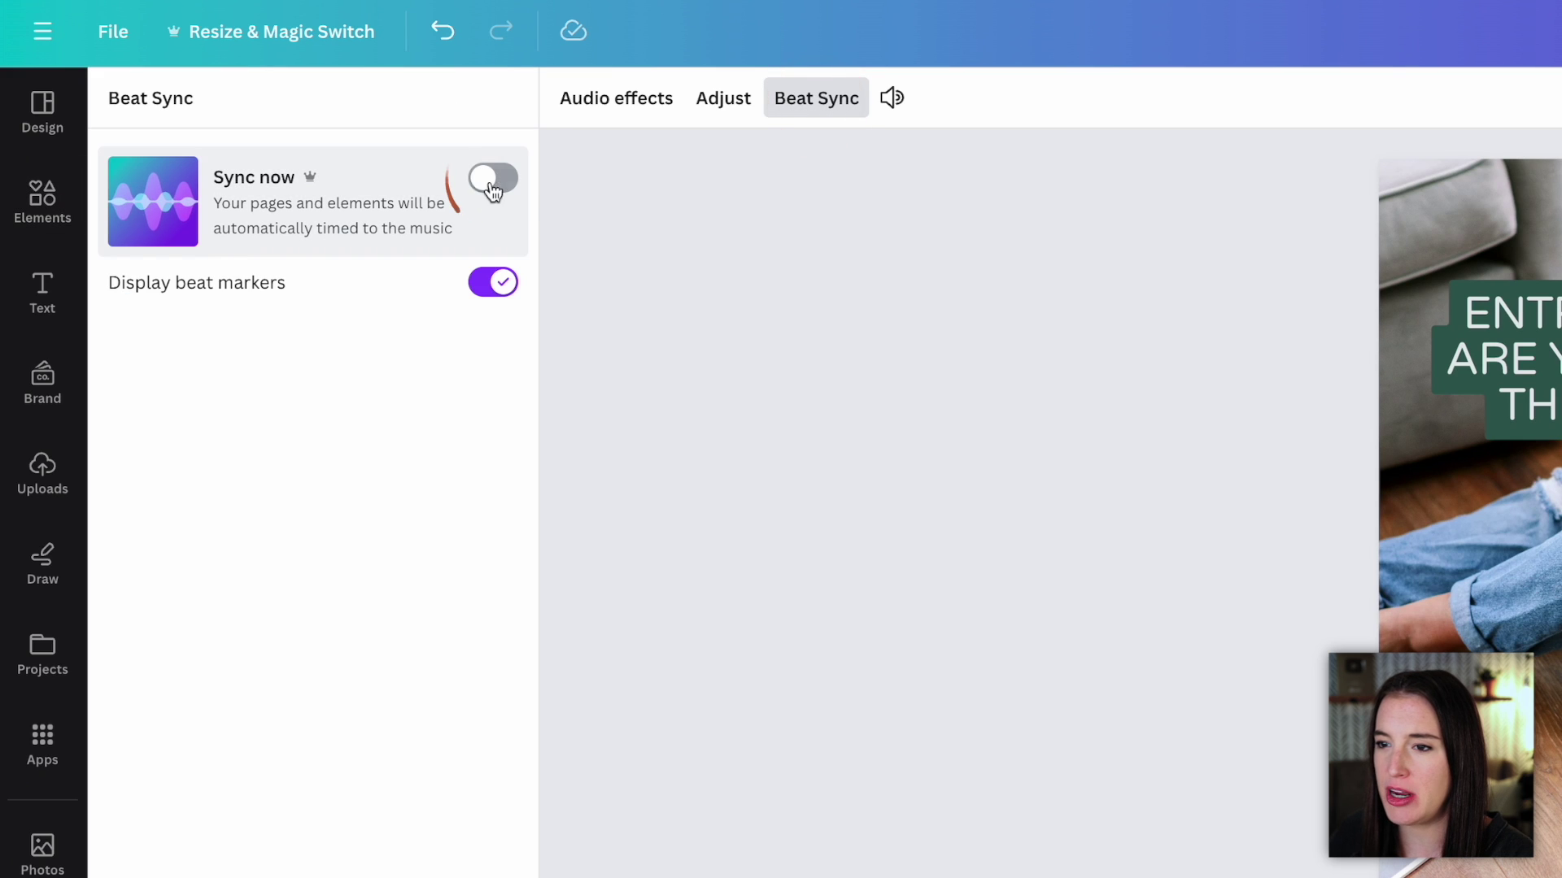
# Step: Turn on Sync now so the pages are timed to the music's beats
pyautogui.click(486, 189)
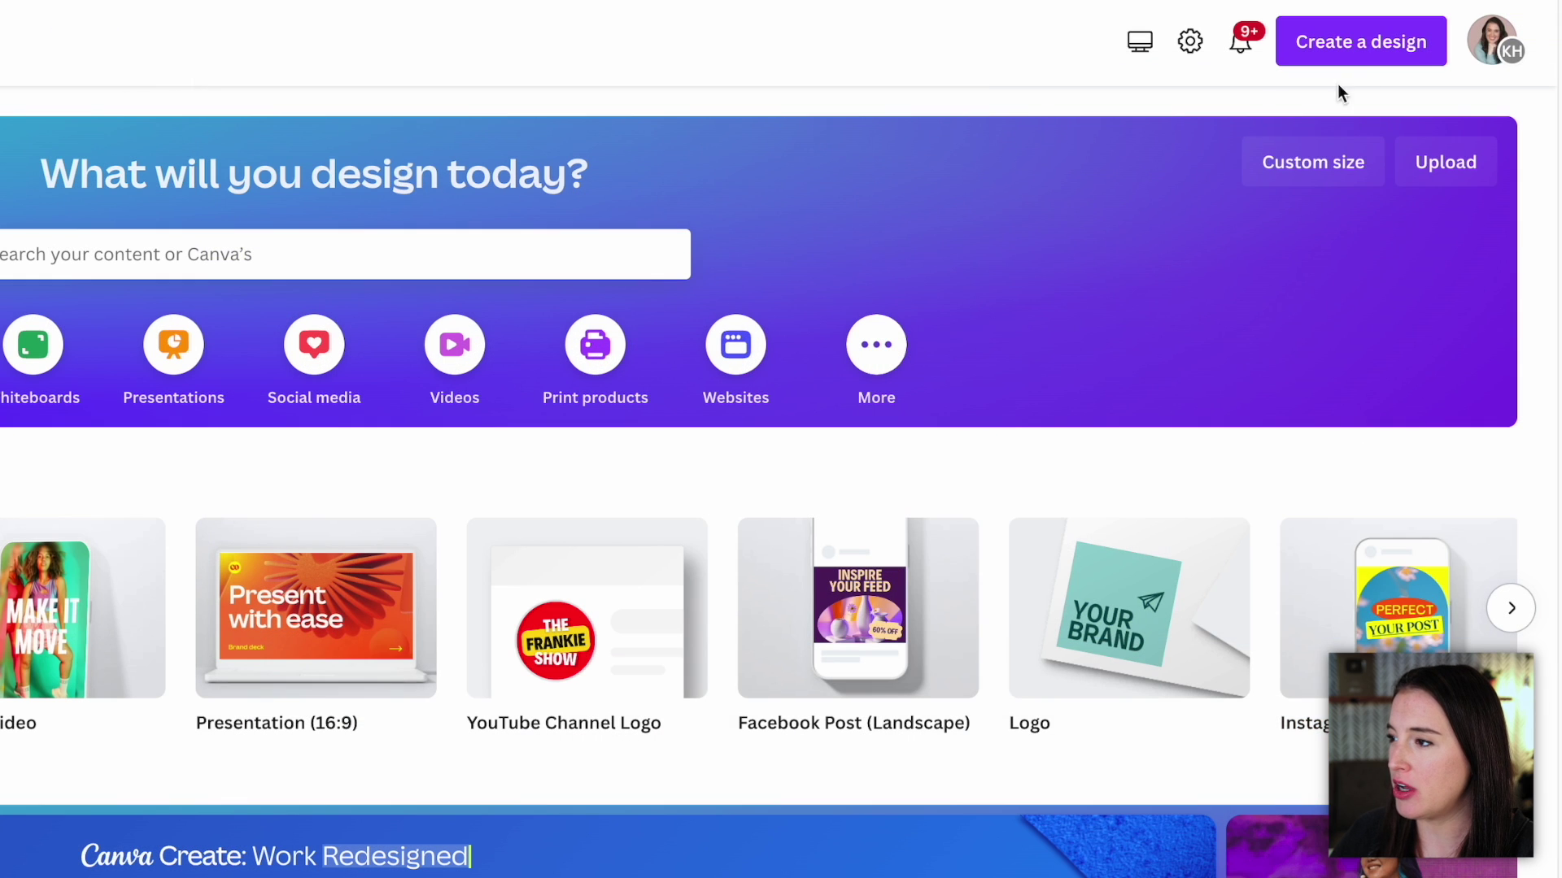
# Step: Create a new Instagram Reel design and add the 54.1s talking-head video to it
pyautogui.click(1556, 28)
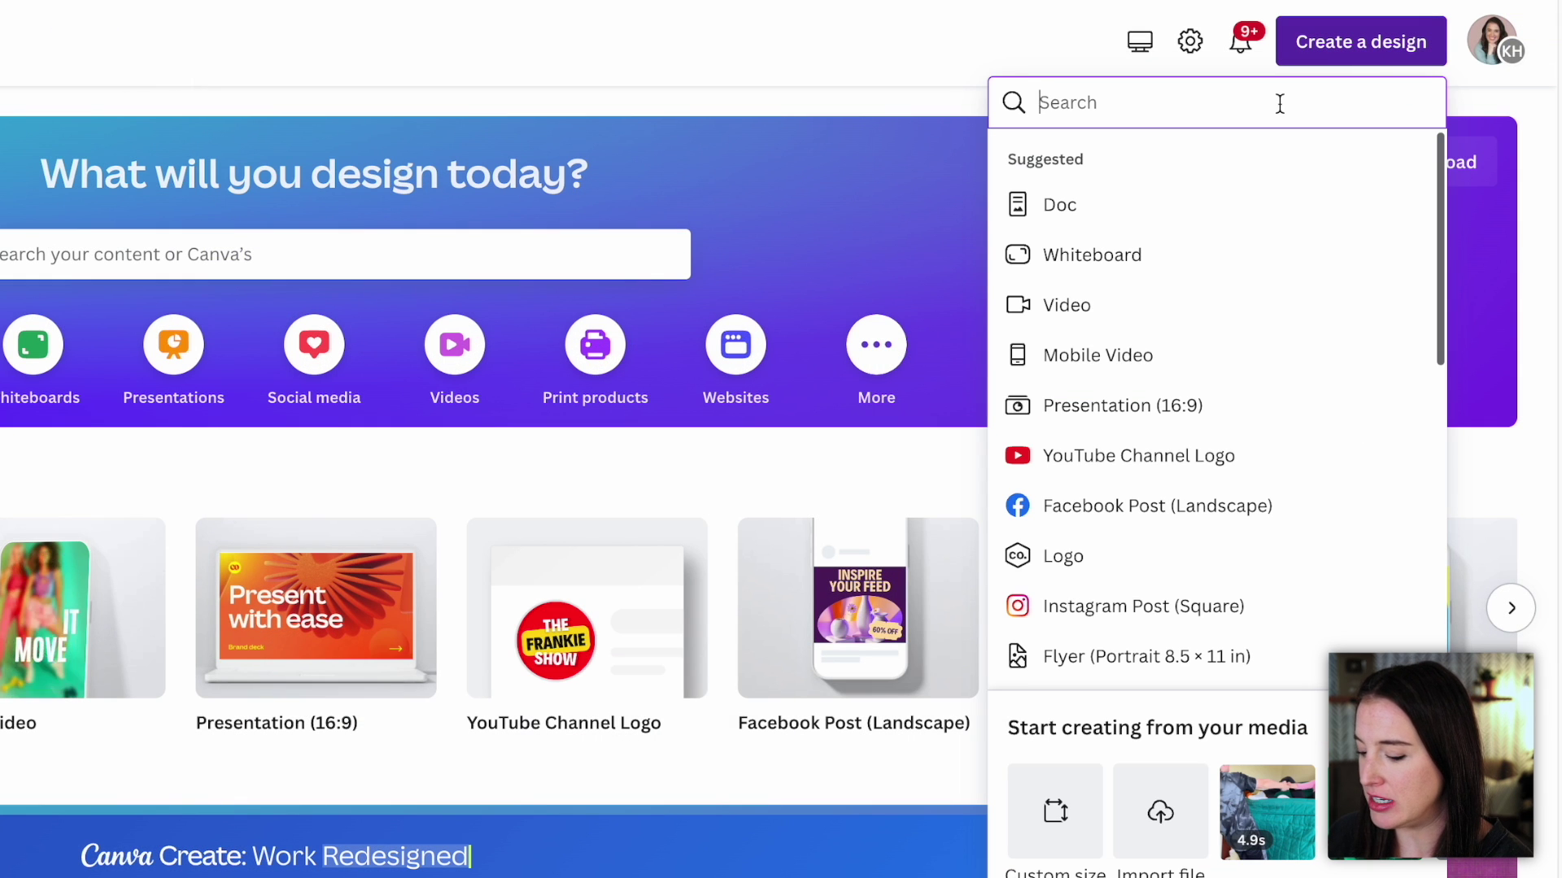
pyautogui.write('reel')
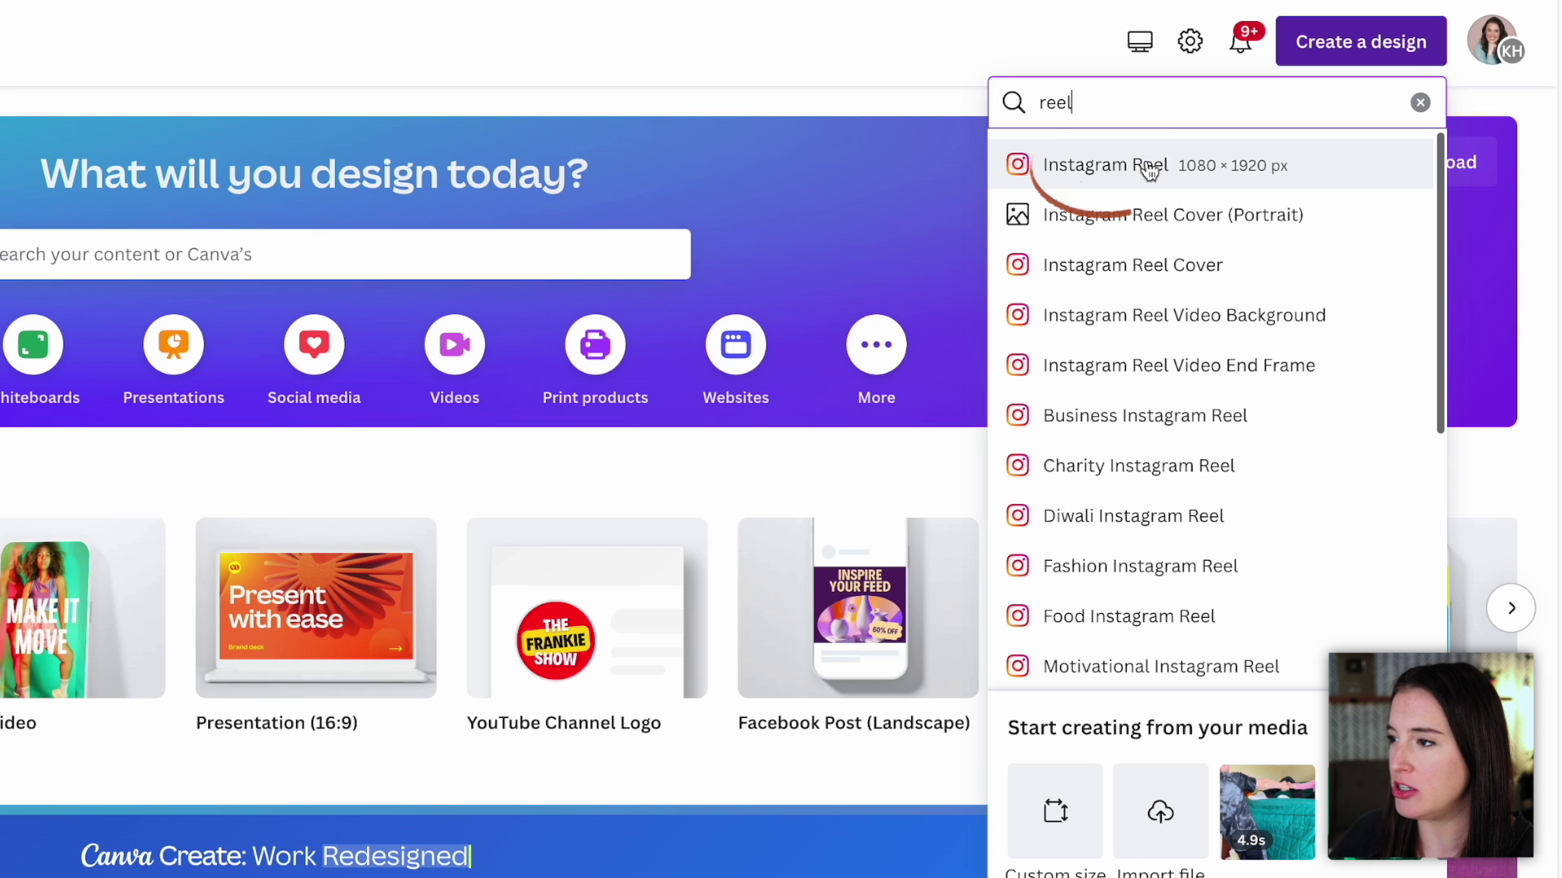
pyautogui.click(1050, 166)
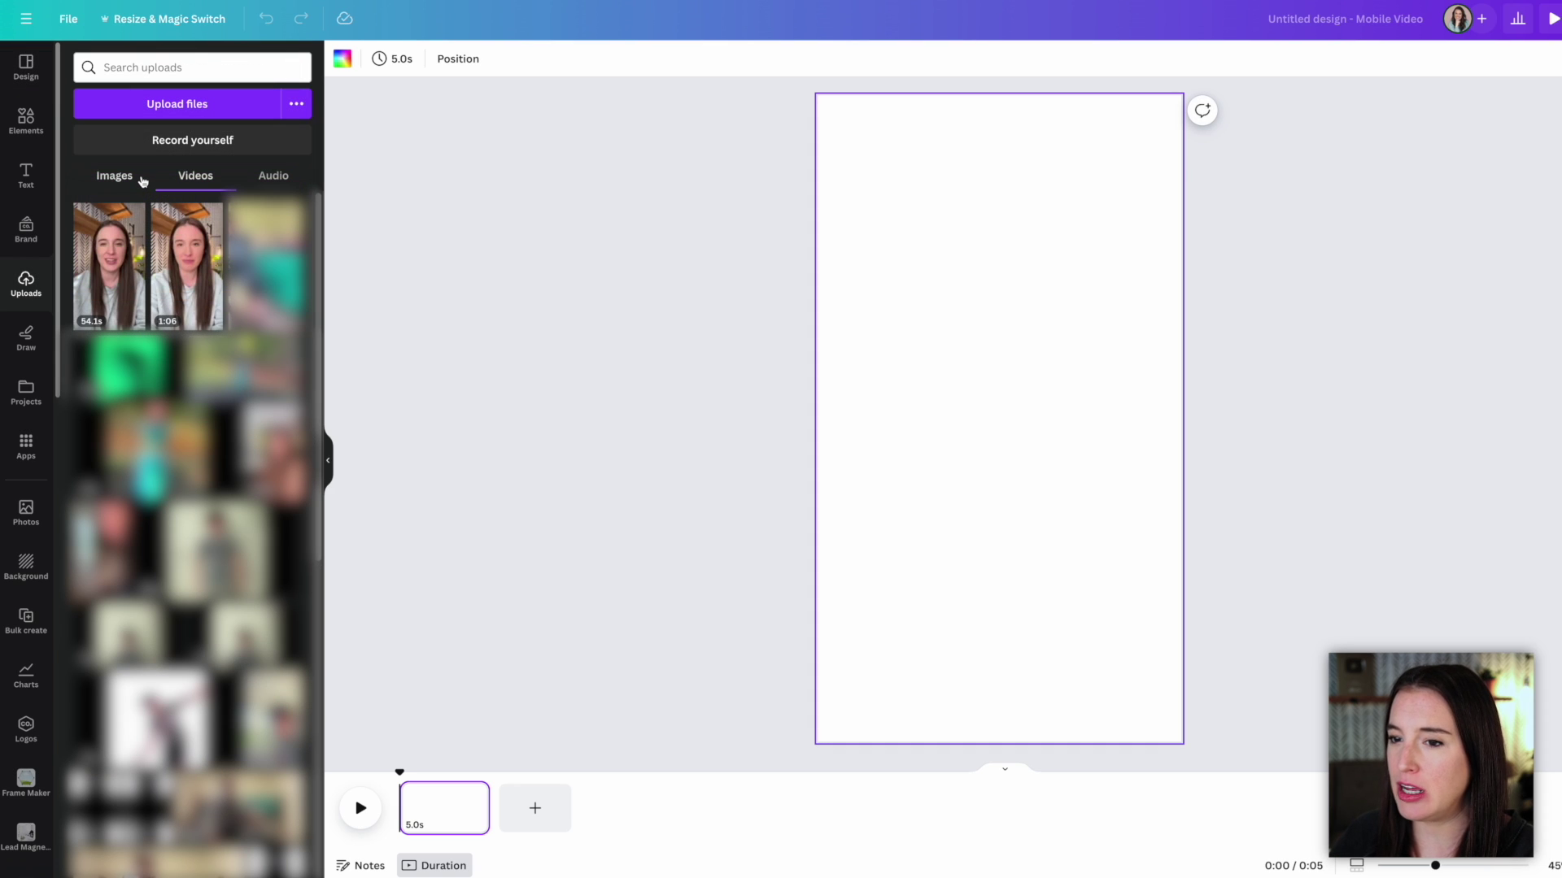
pyautogui.click(122, 213)
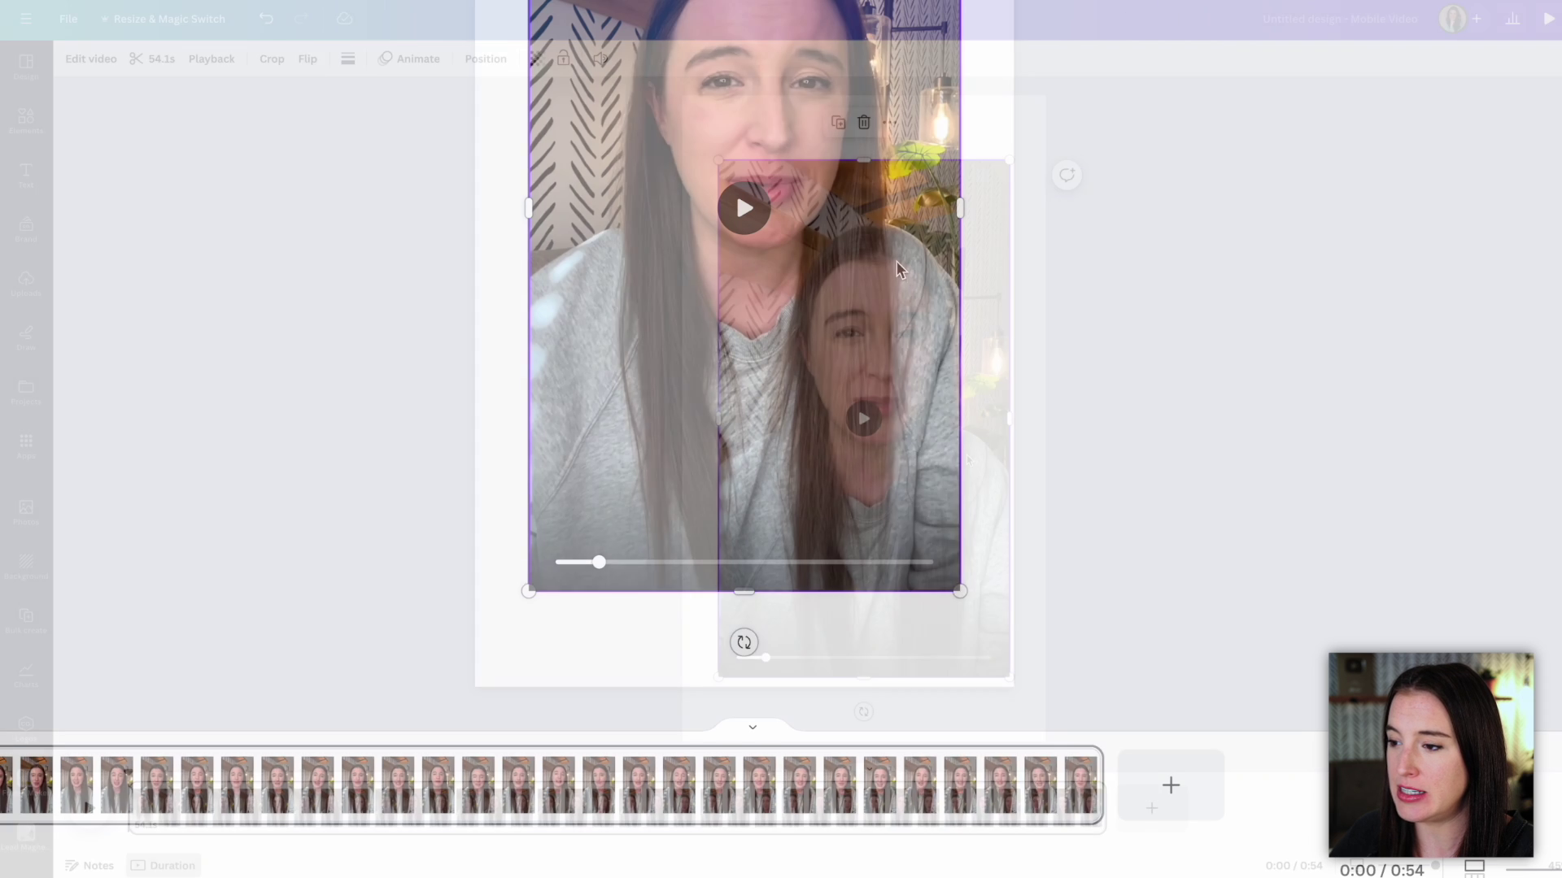
# Step: Extract the talking-head clip's audio onto its own track and preview from around 0:29
pyautogui.rightClick(965, 455)
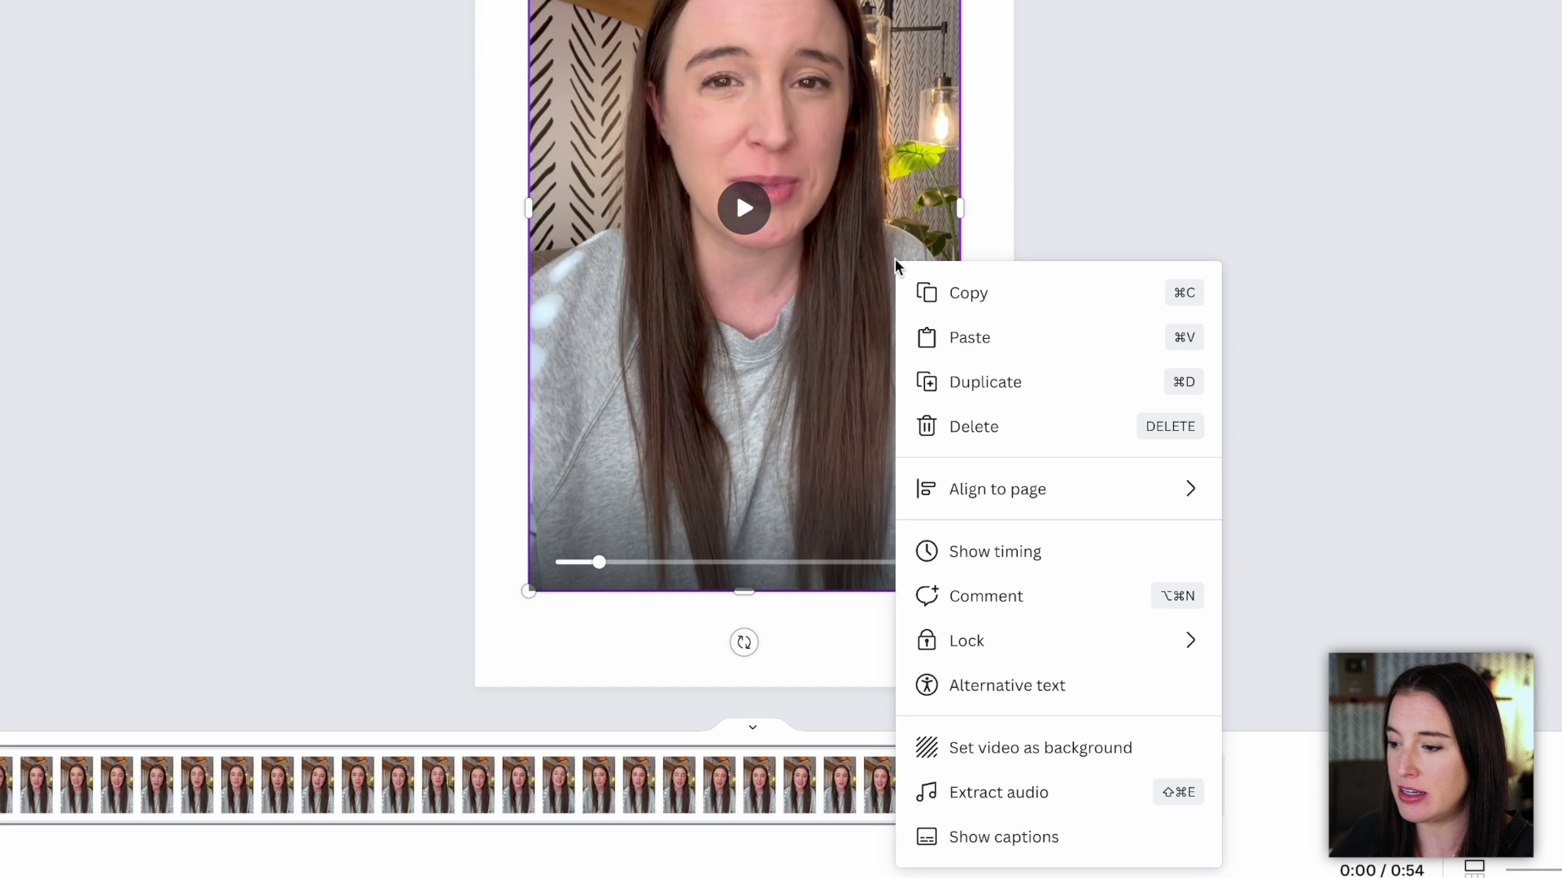
pyautogui.click(978, 794)
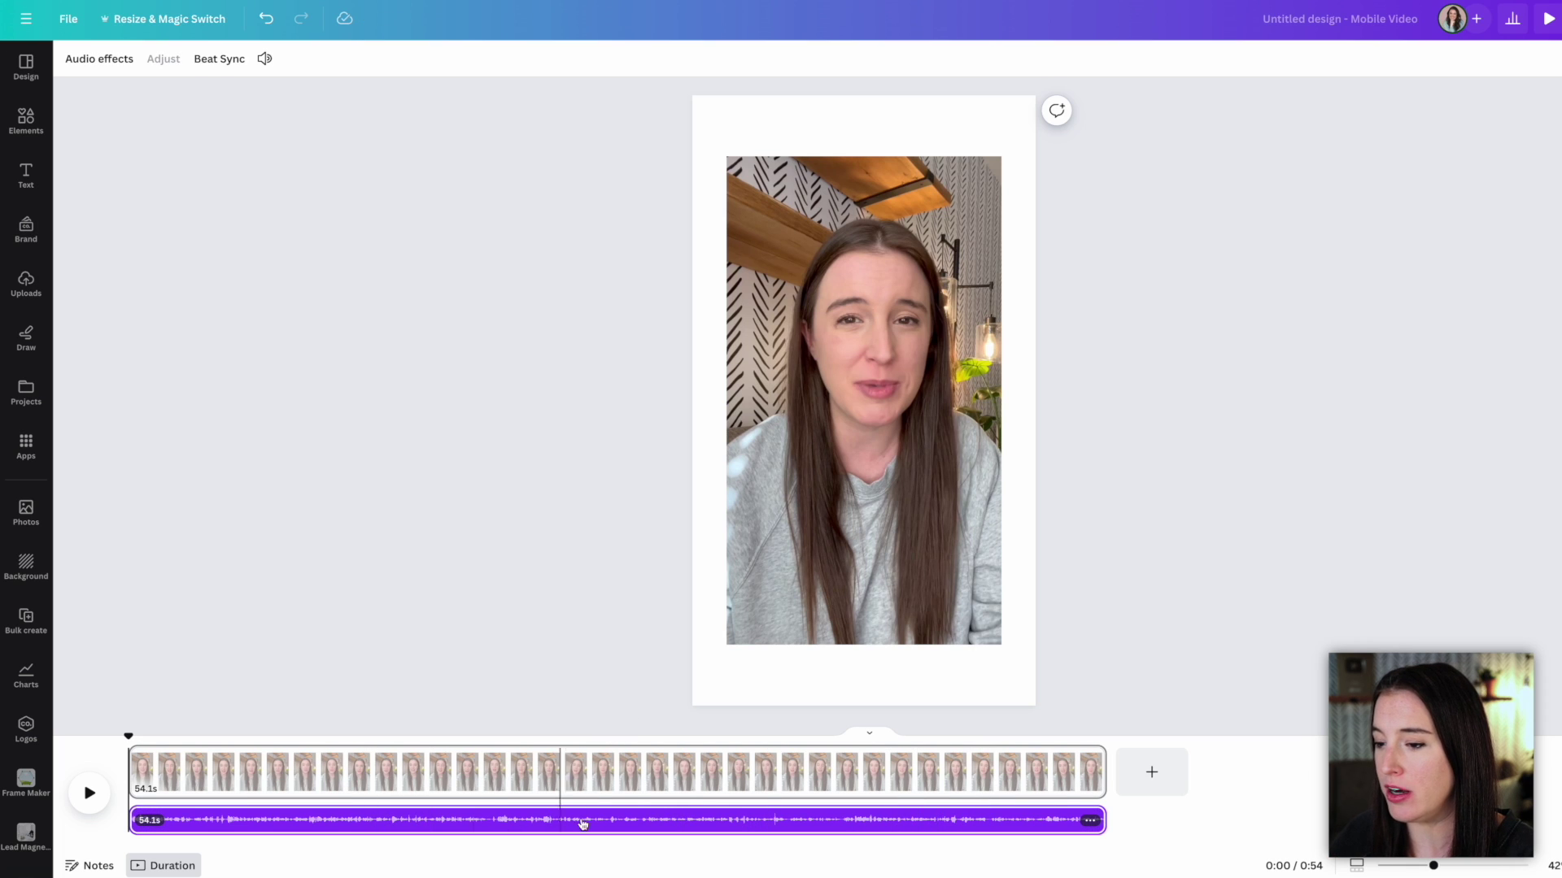
pyautogui.click(662, 826)
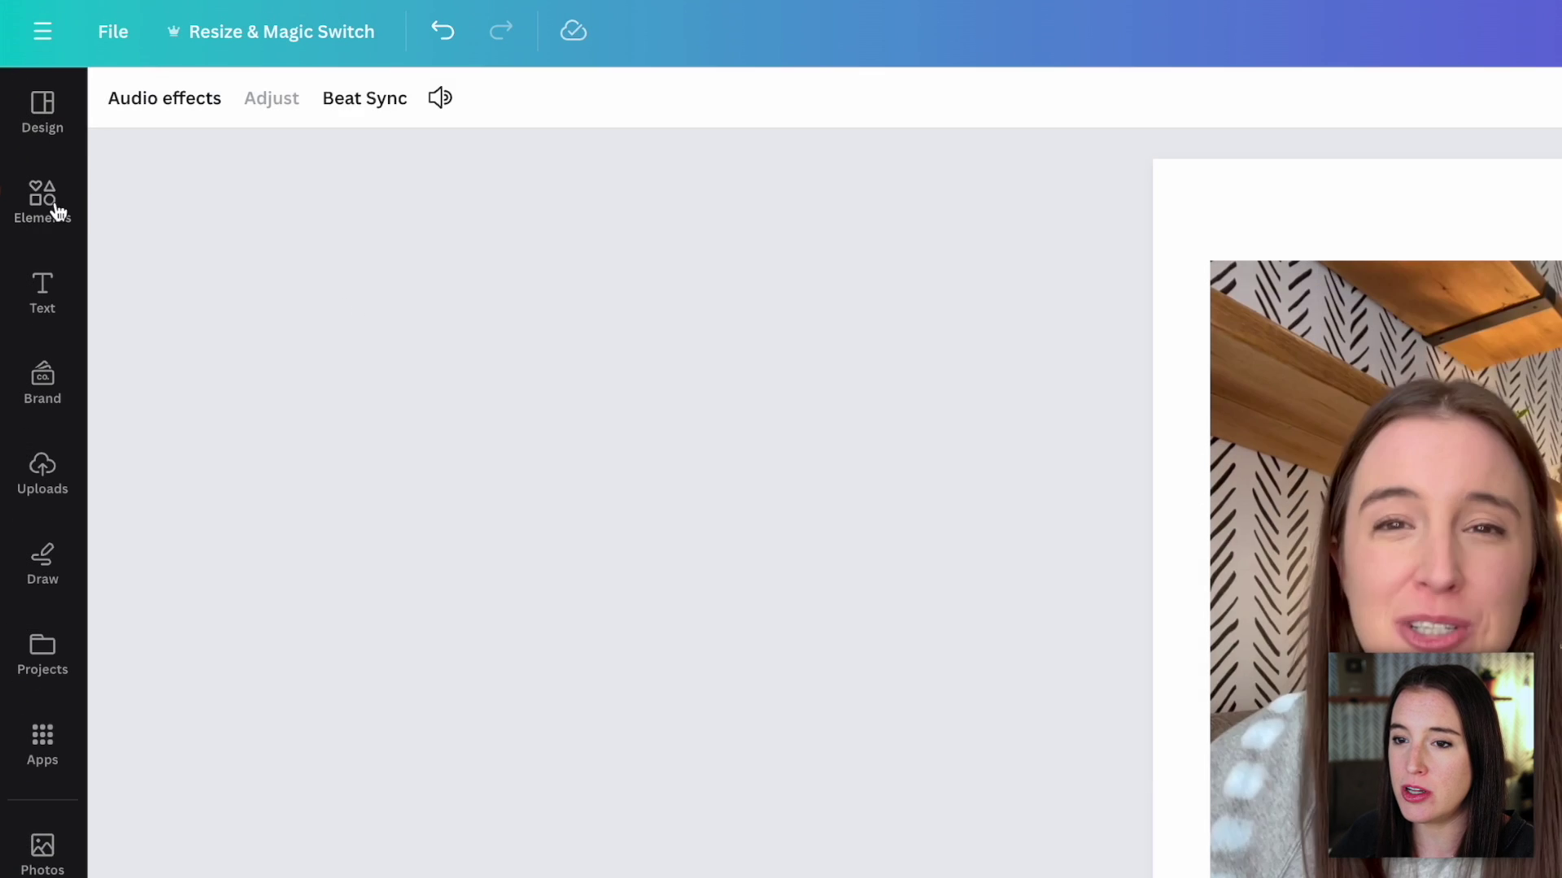
pyautogui.click(26, 126)
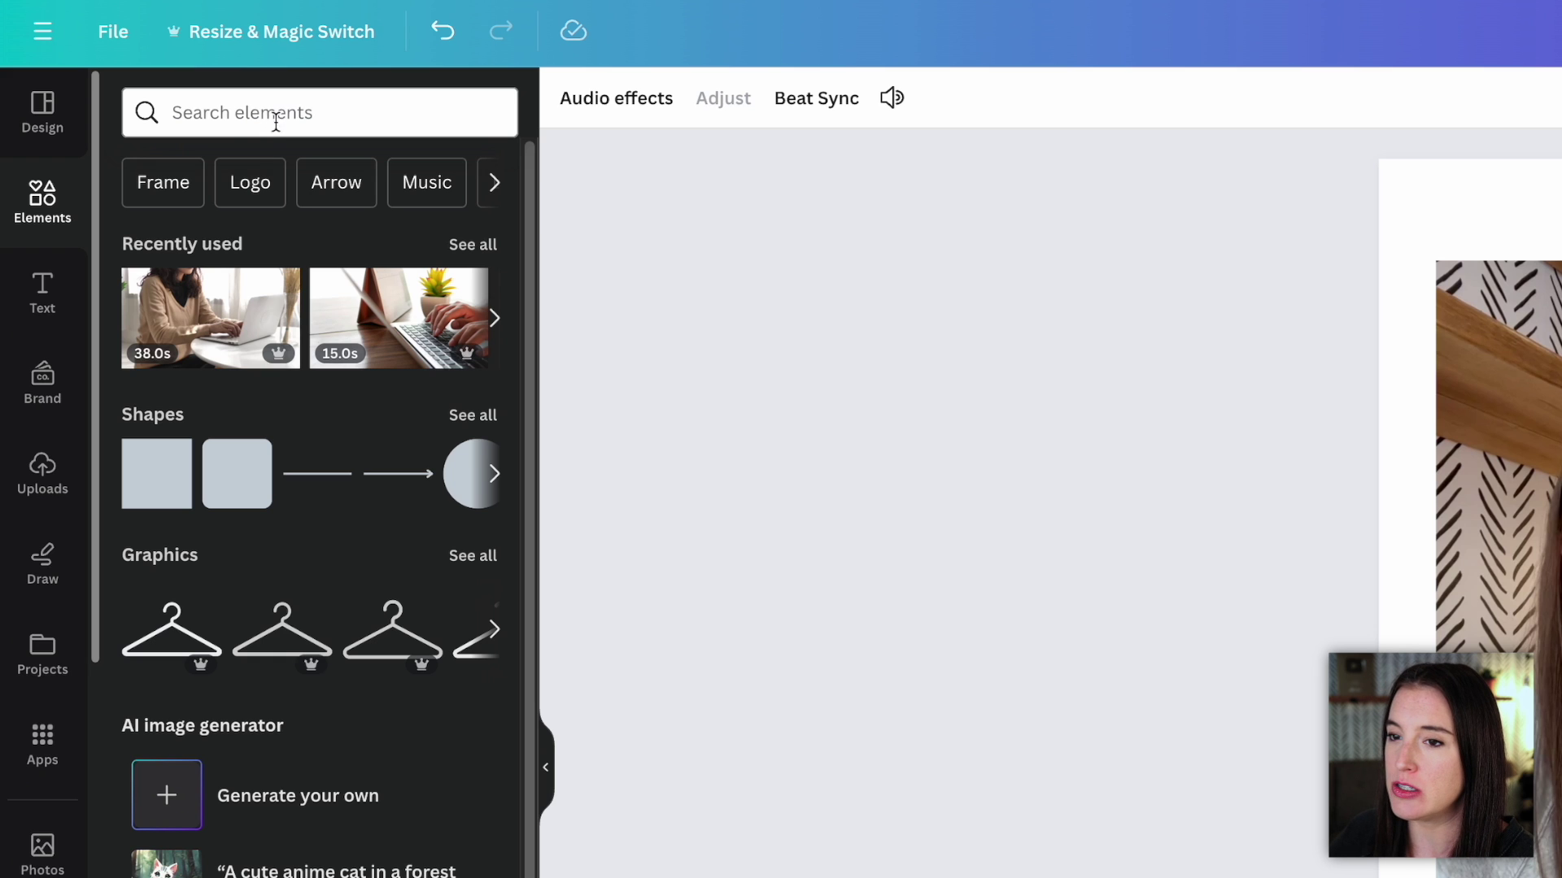
# Step: Search elements for 'person typing' video results and move the playhead earlier in the clip
pyautogui.click(318, 119)
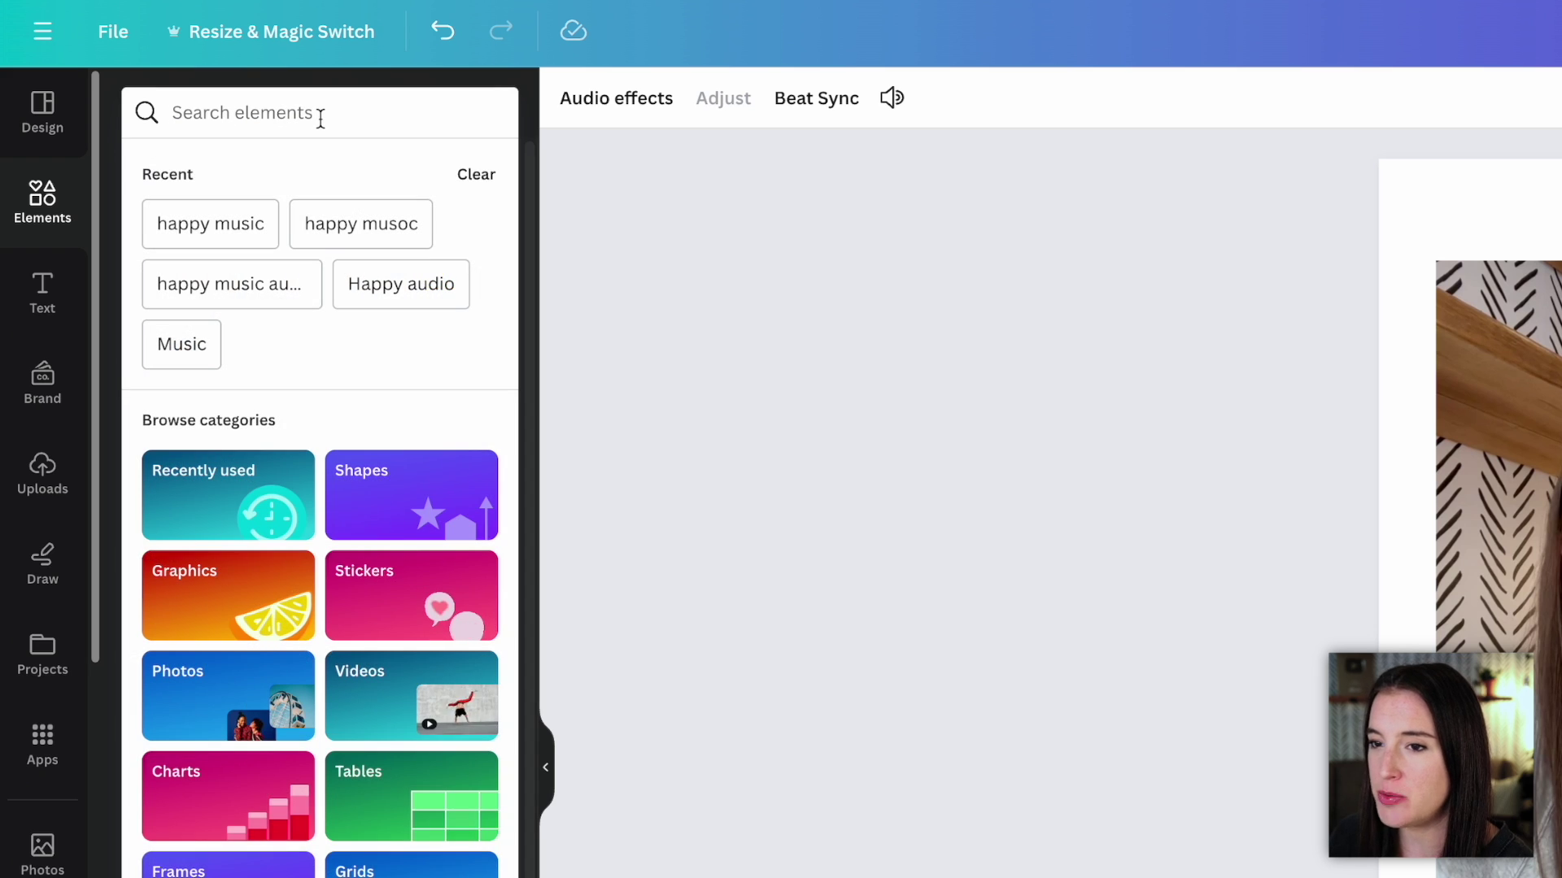
pyautogui.write('person typing')
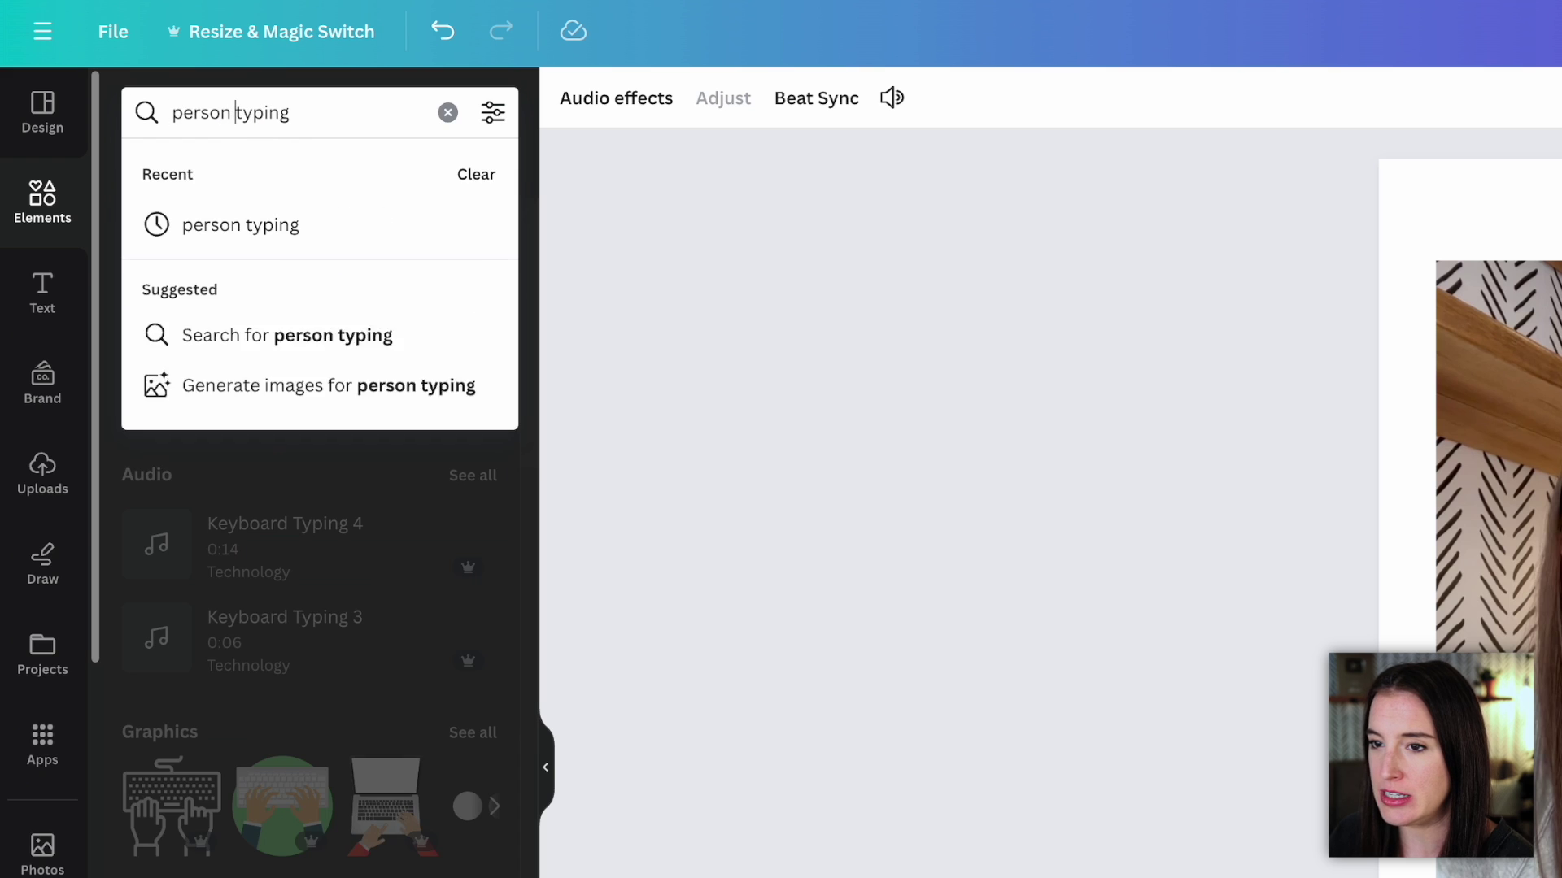
pyautogui.press('Return')
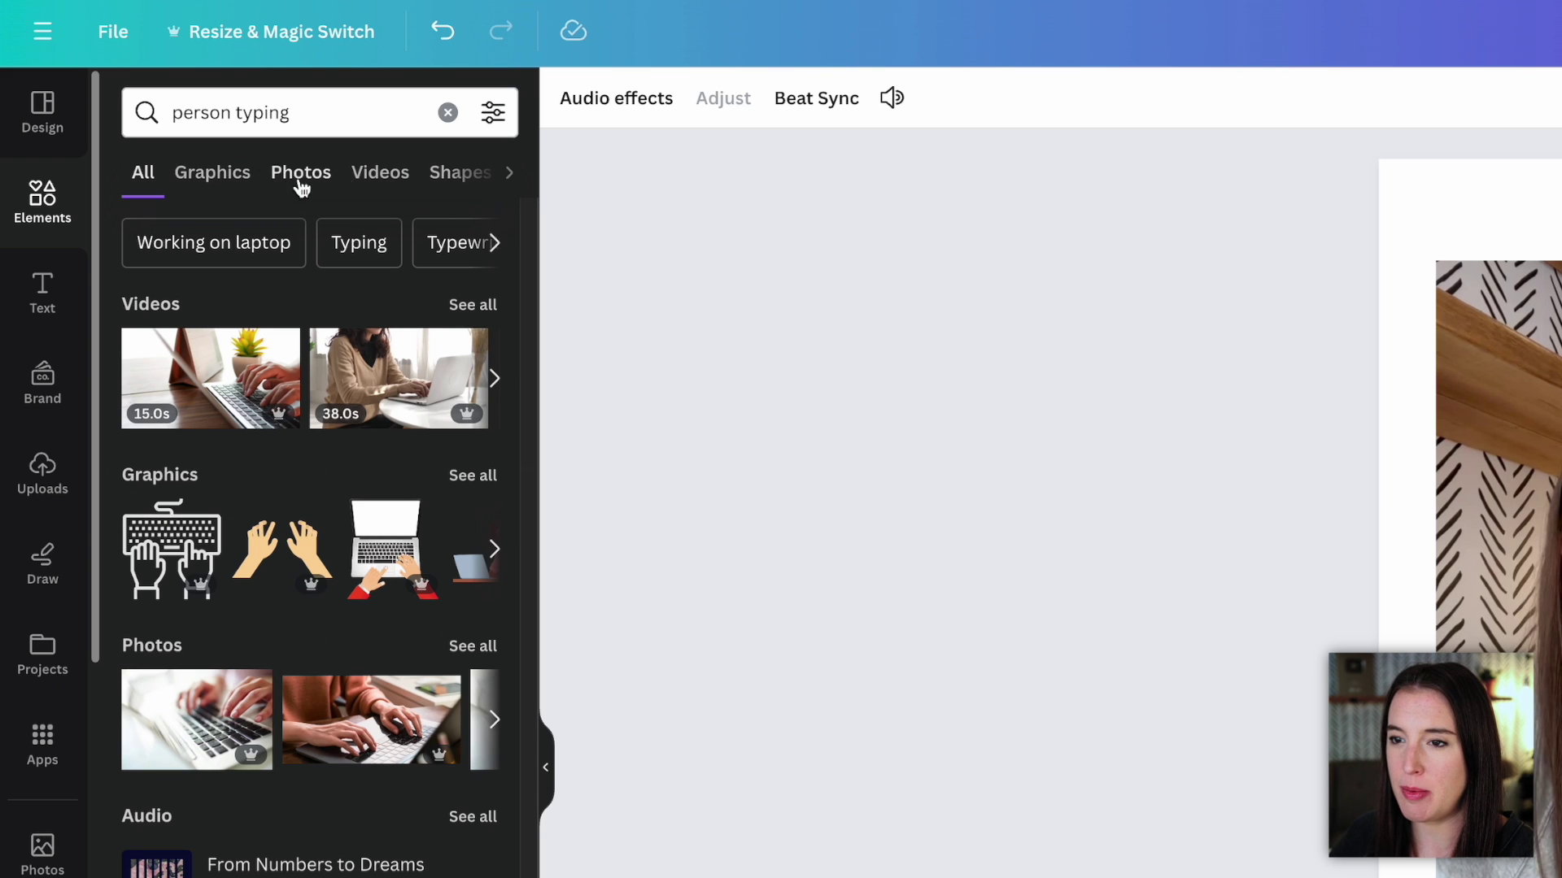
pyautogui.click(389, 189)
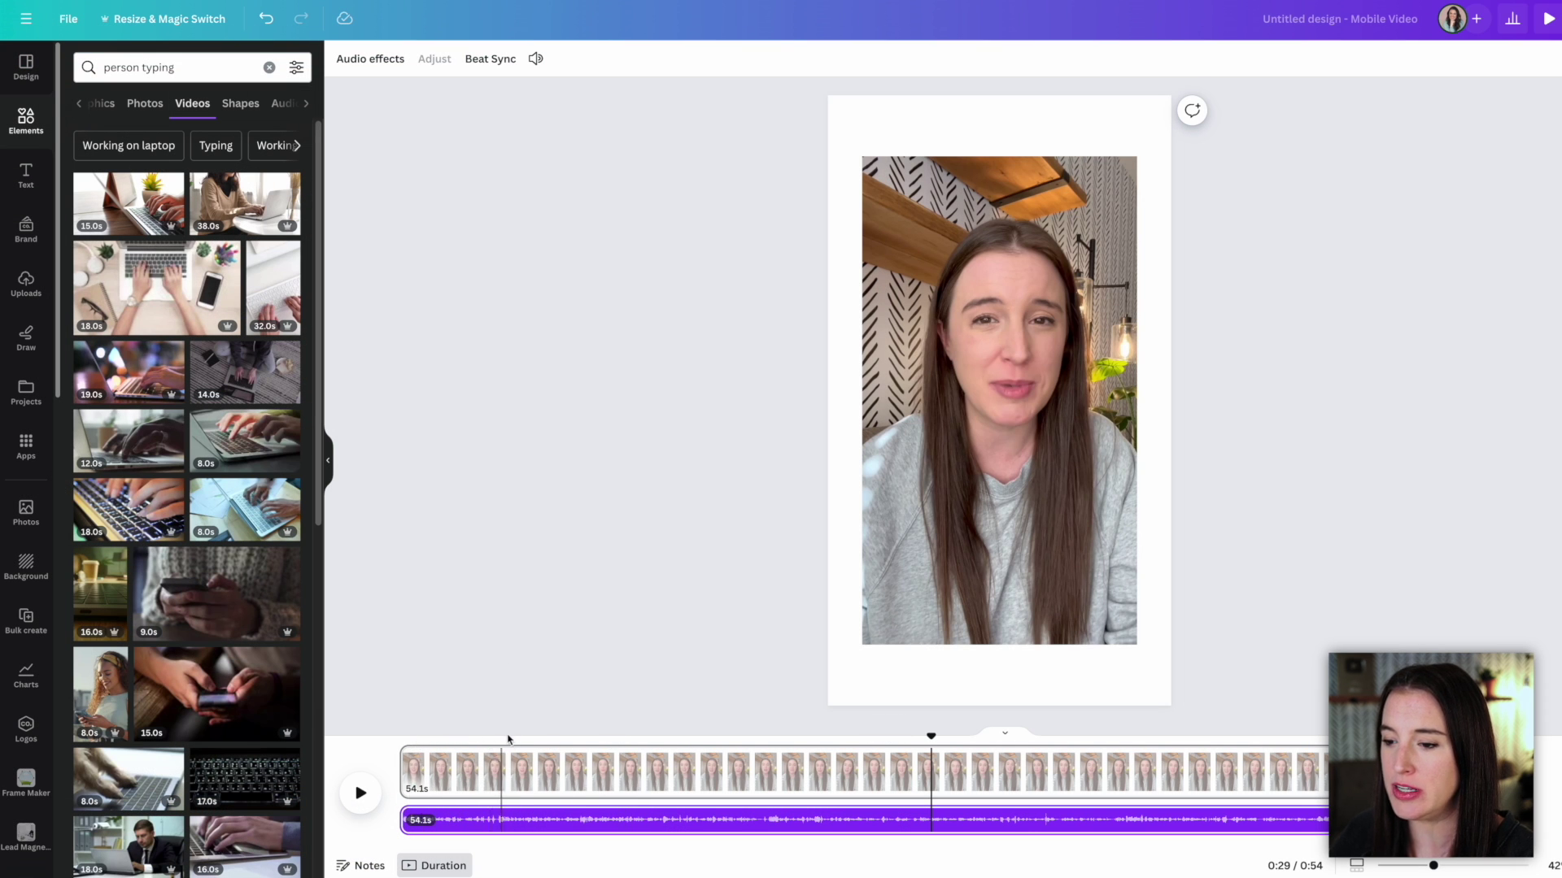
pyautogui.click(573, 772)
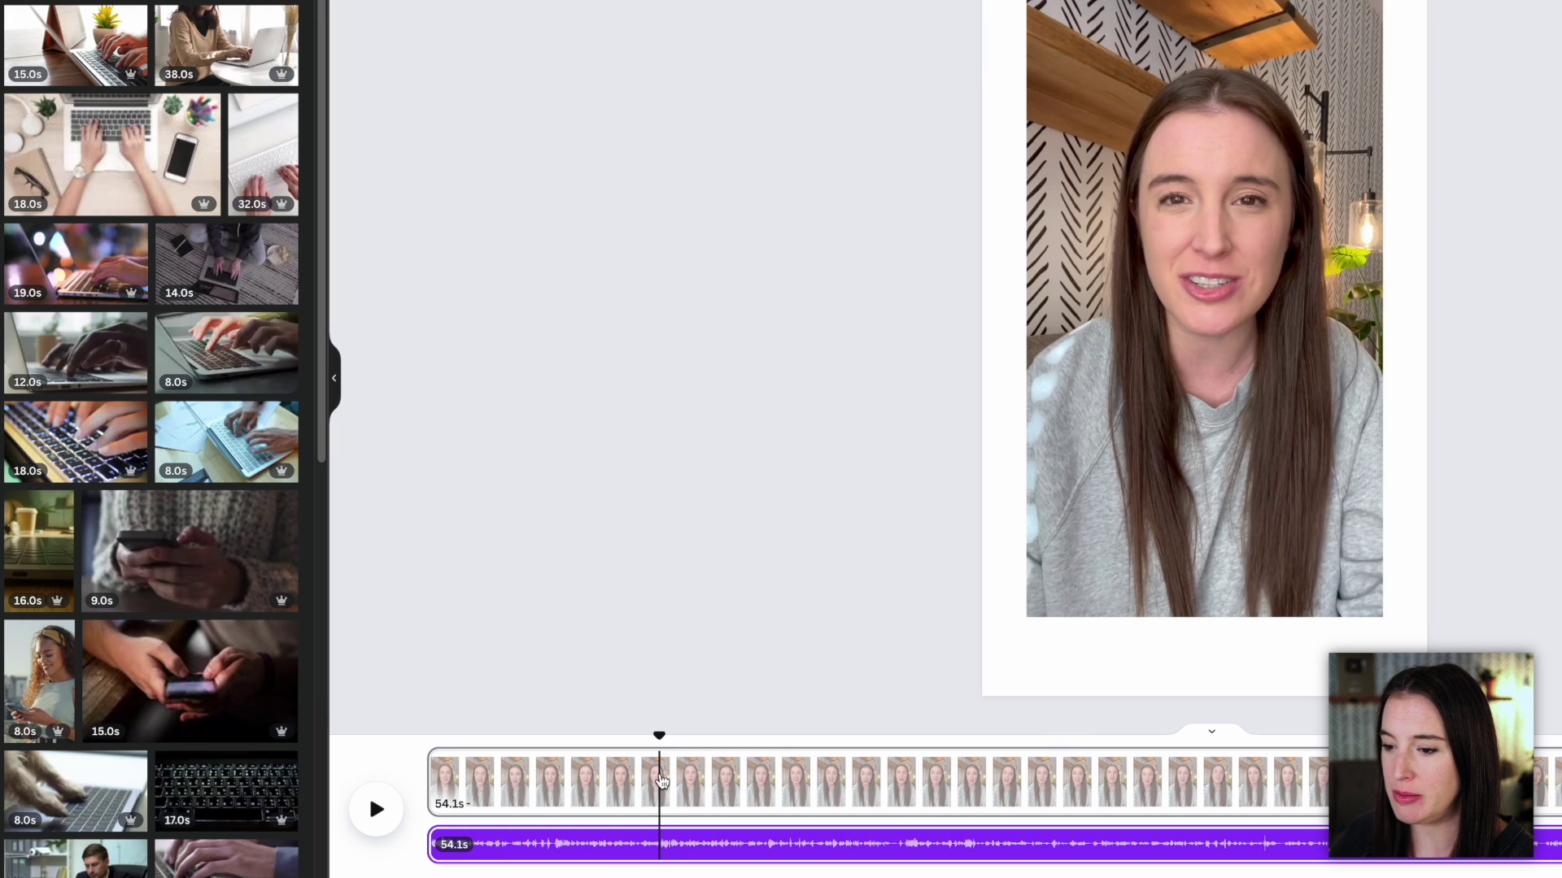
# Step: Split the talking-head clip at the playhead, after 9.9 seconds
pyautogui.click(661, 781)
pyautogui.rightClick(662, 780)
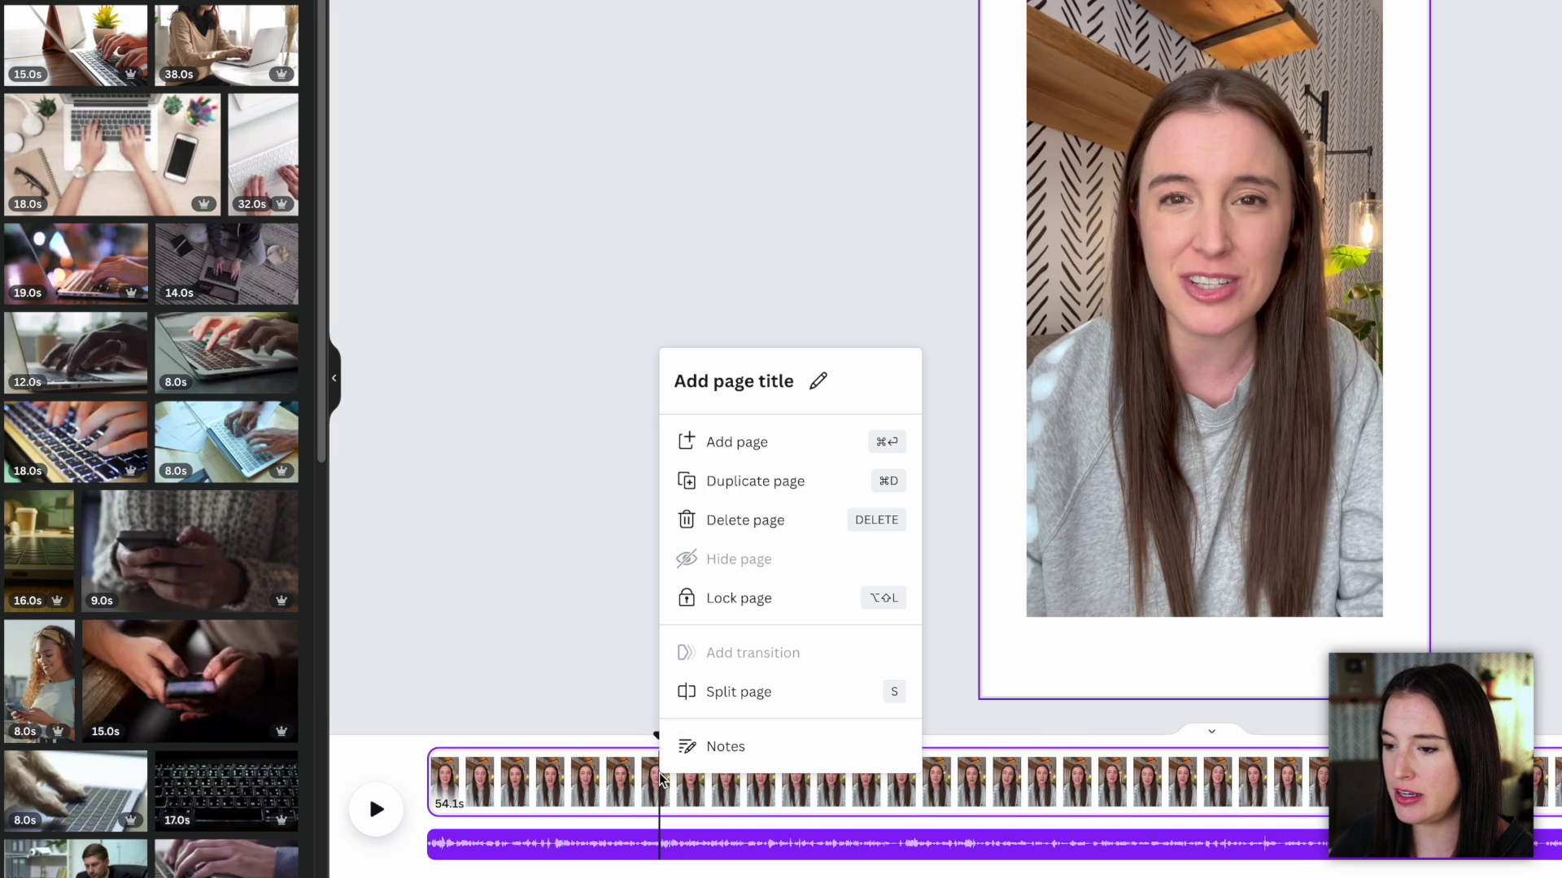
pyautogui.click(797, 704)
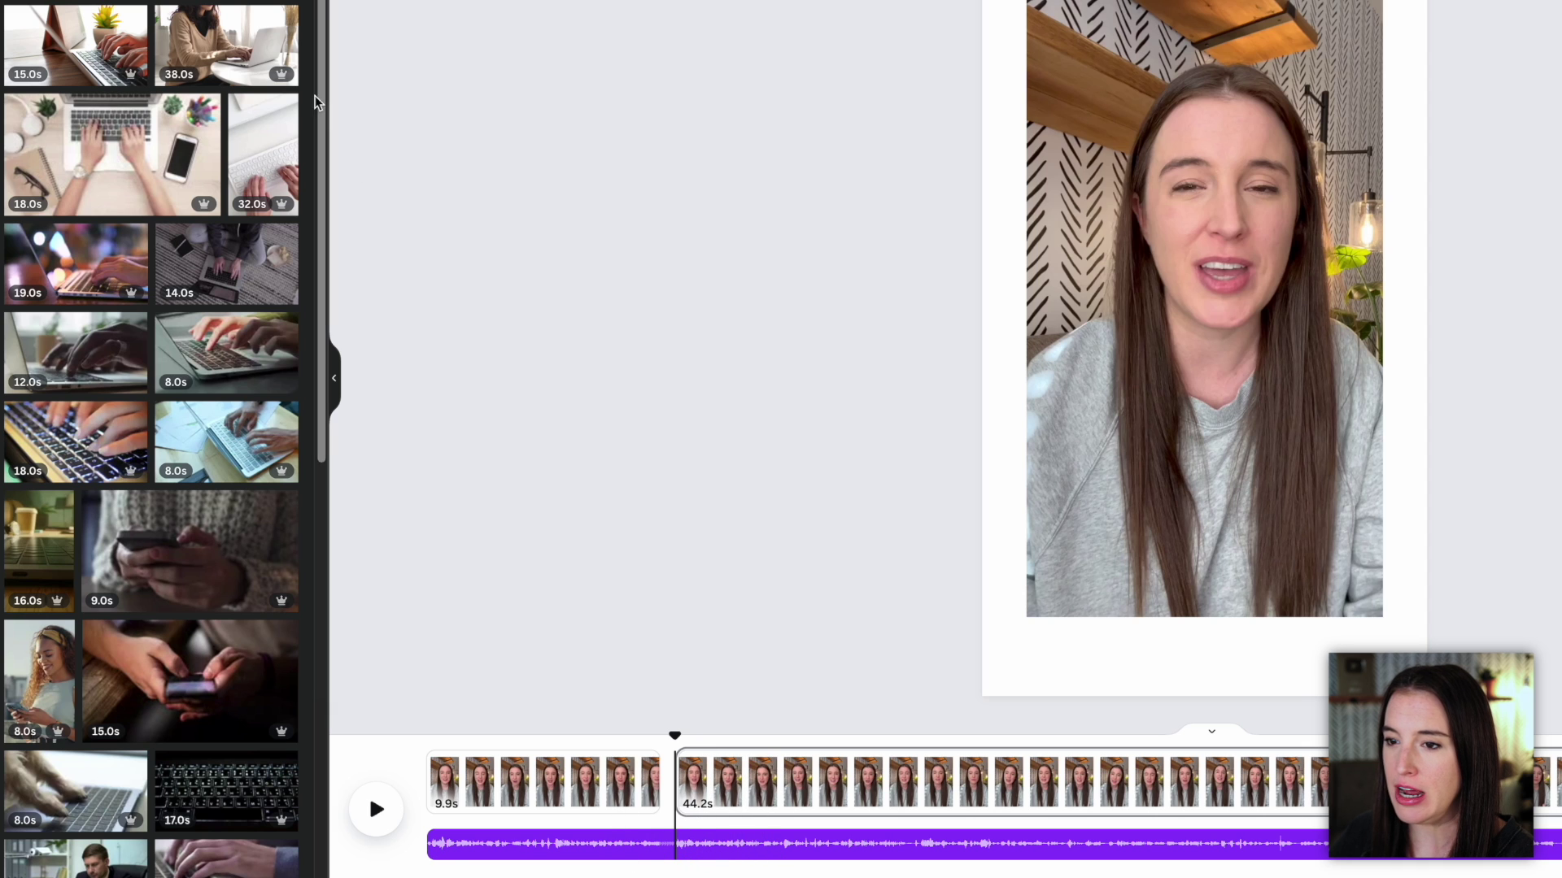
# Step: Insert the 38.0s laptop-typing clip after the first part, preview it, and trim it to 2.9 seconds
pyautogui.moveTo(225, 55); pyautogui.dragTo(580, 504)
pyautogui.moveTo(663, 784); pyautogui.dragTo(665, 793)
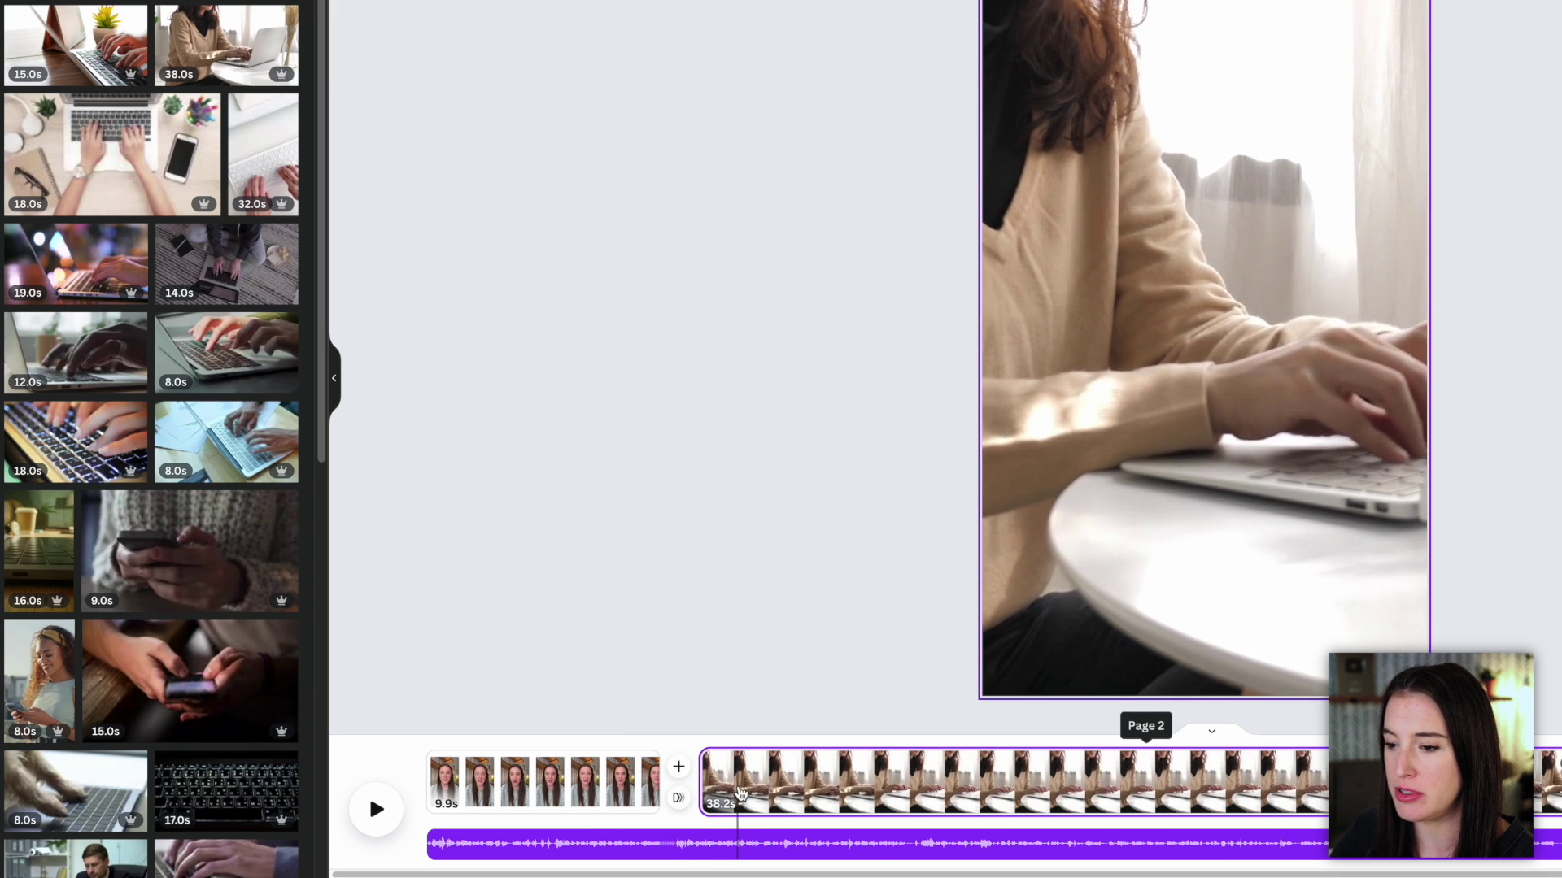
pyautogui.moveTo(672, 737); pyautogui.dragTo(610, 734)
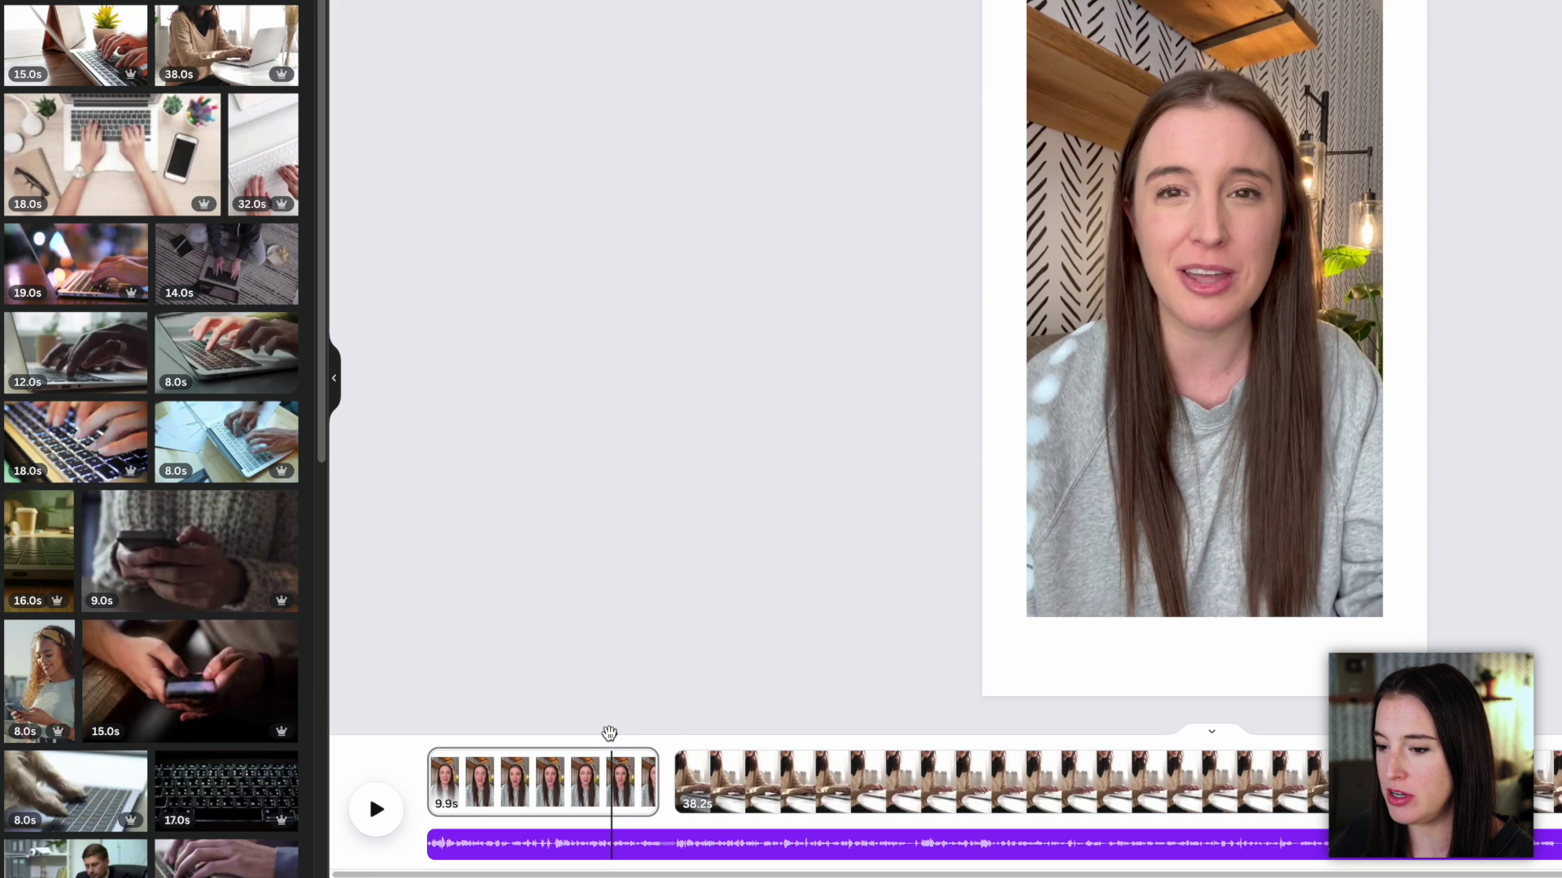
pyautogui.press('space')
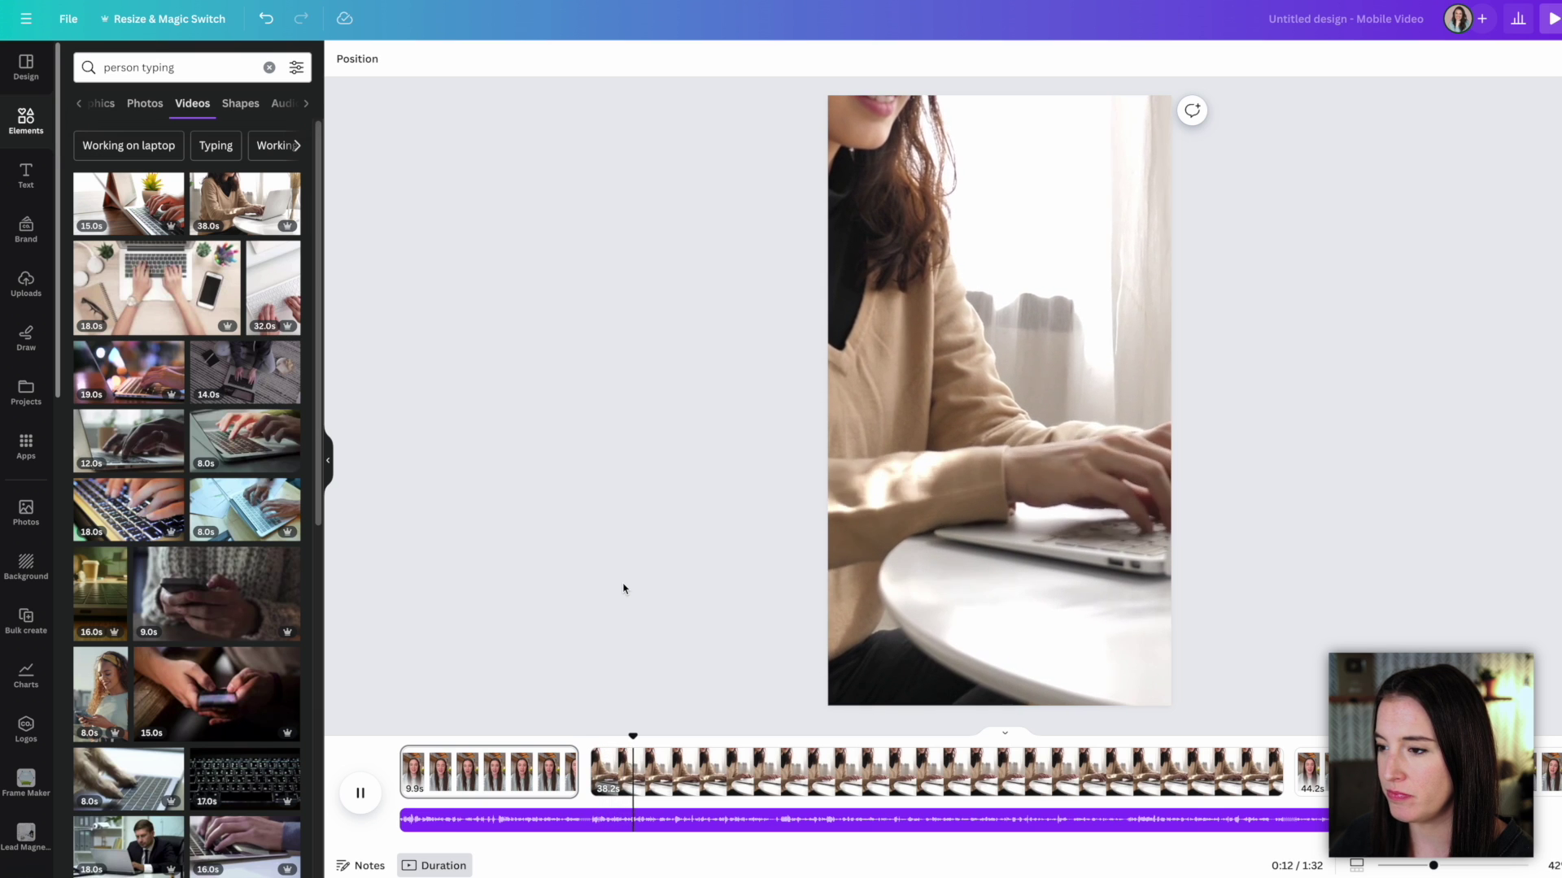
pyautogui.press('space')
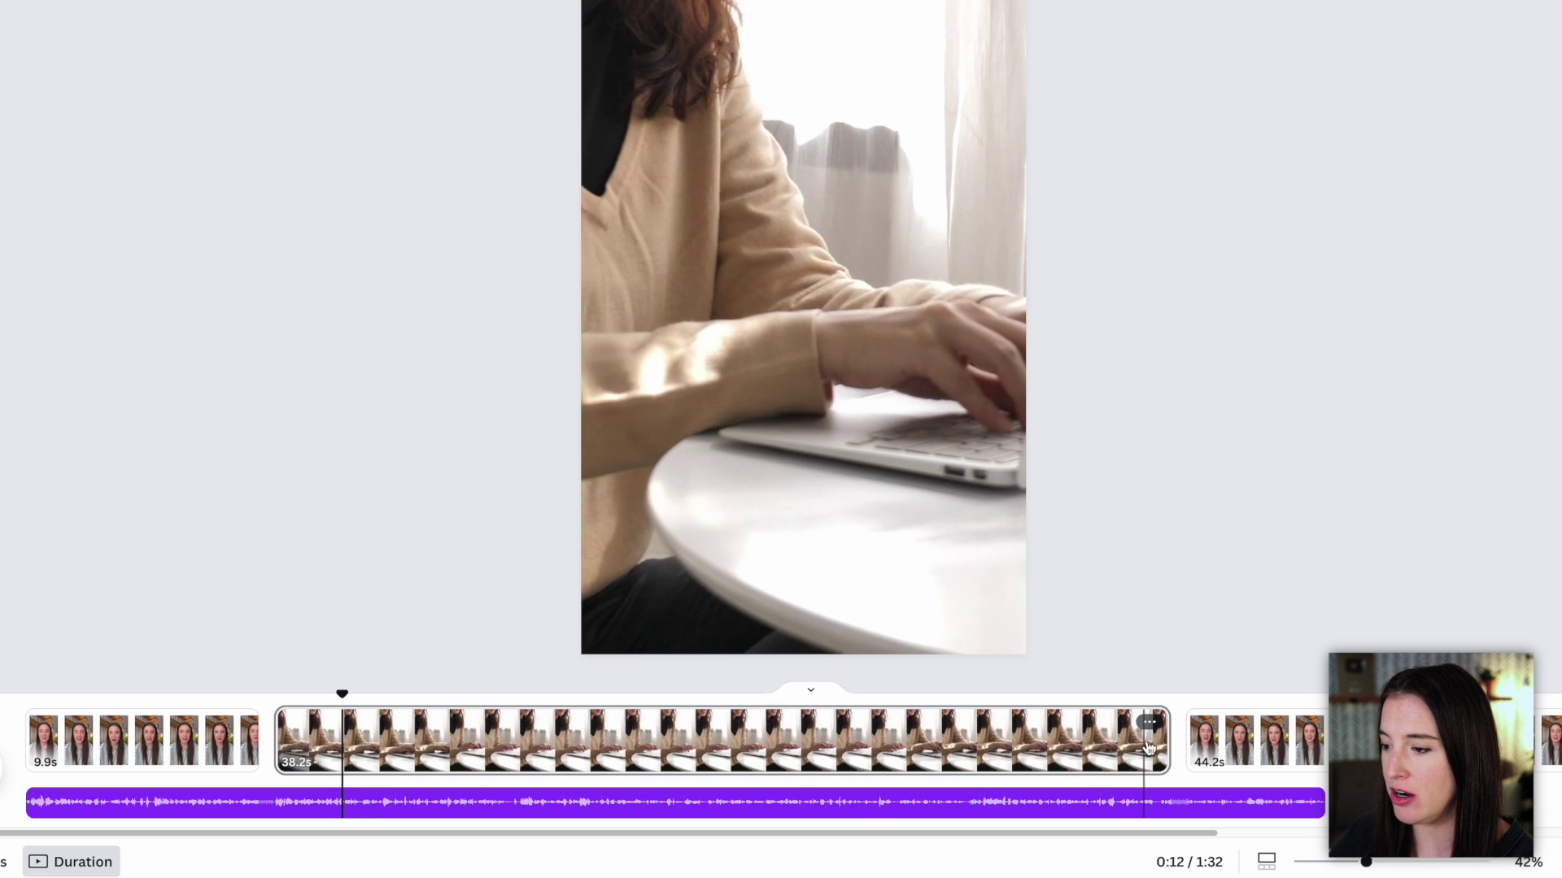
pyautogui.moveTo(1165, 740); pyautogui.dragTo(342, 758)
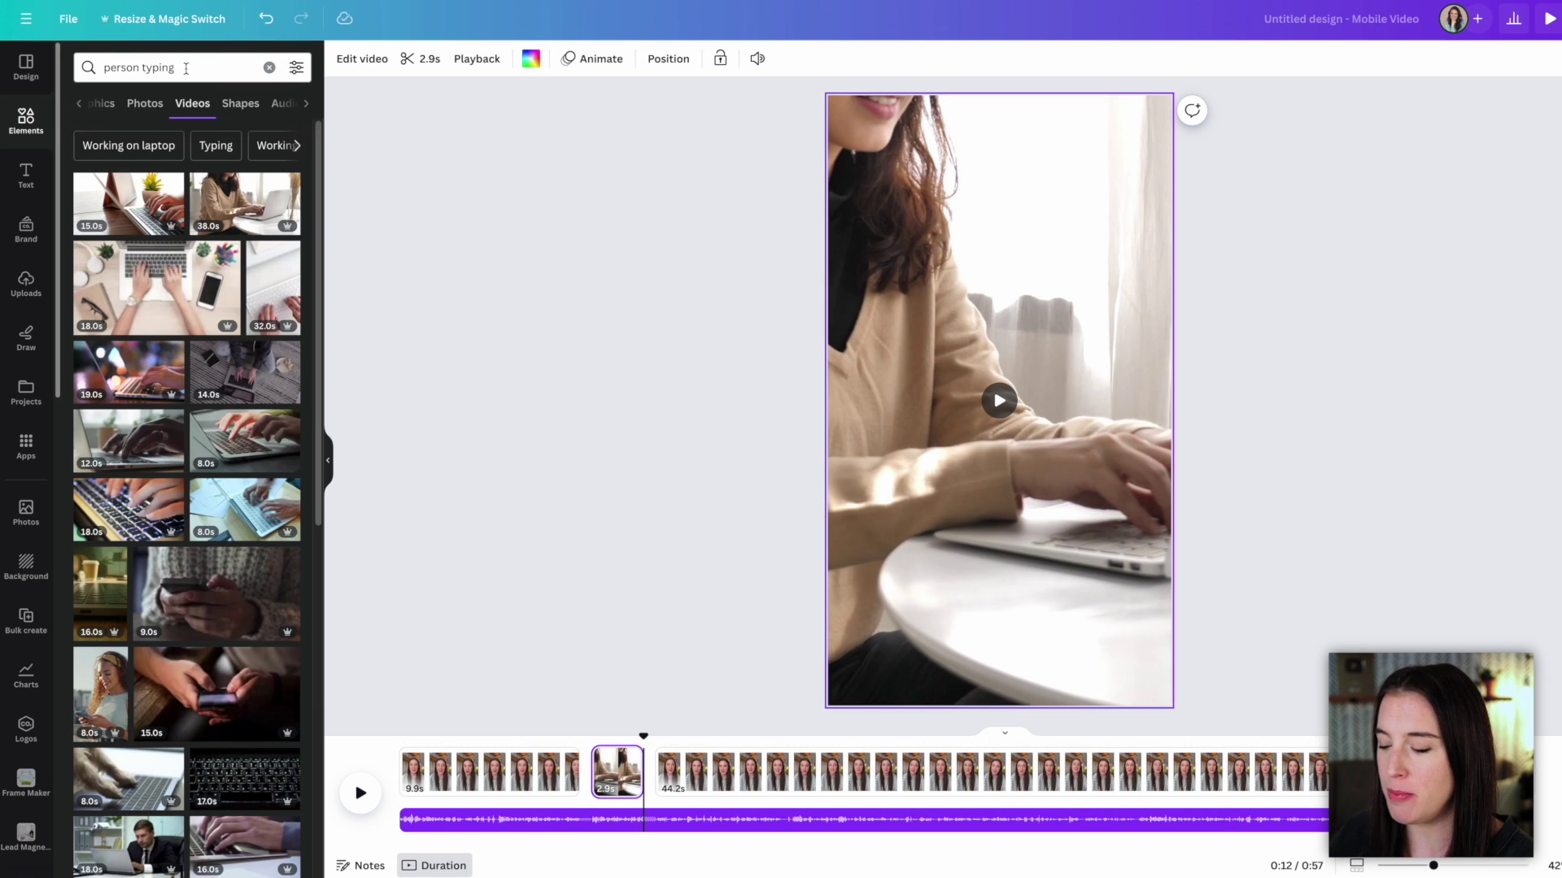
# Step: Search stock videos for 'person texting' and add the 16.0s woman-texting clip after the typing clip
pyautogui.click(187, 69)
pyautogui.press('BackSpace')
pyautogui.press('BackSpace')
pyautogui.press('BackSpace')
pyautogui.press('BackSpace')
pyautogui.press('BackSpace')
pyautogui.press('BackSpace')
pyautogui.write('texting')
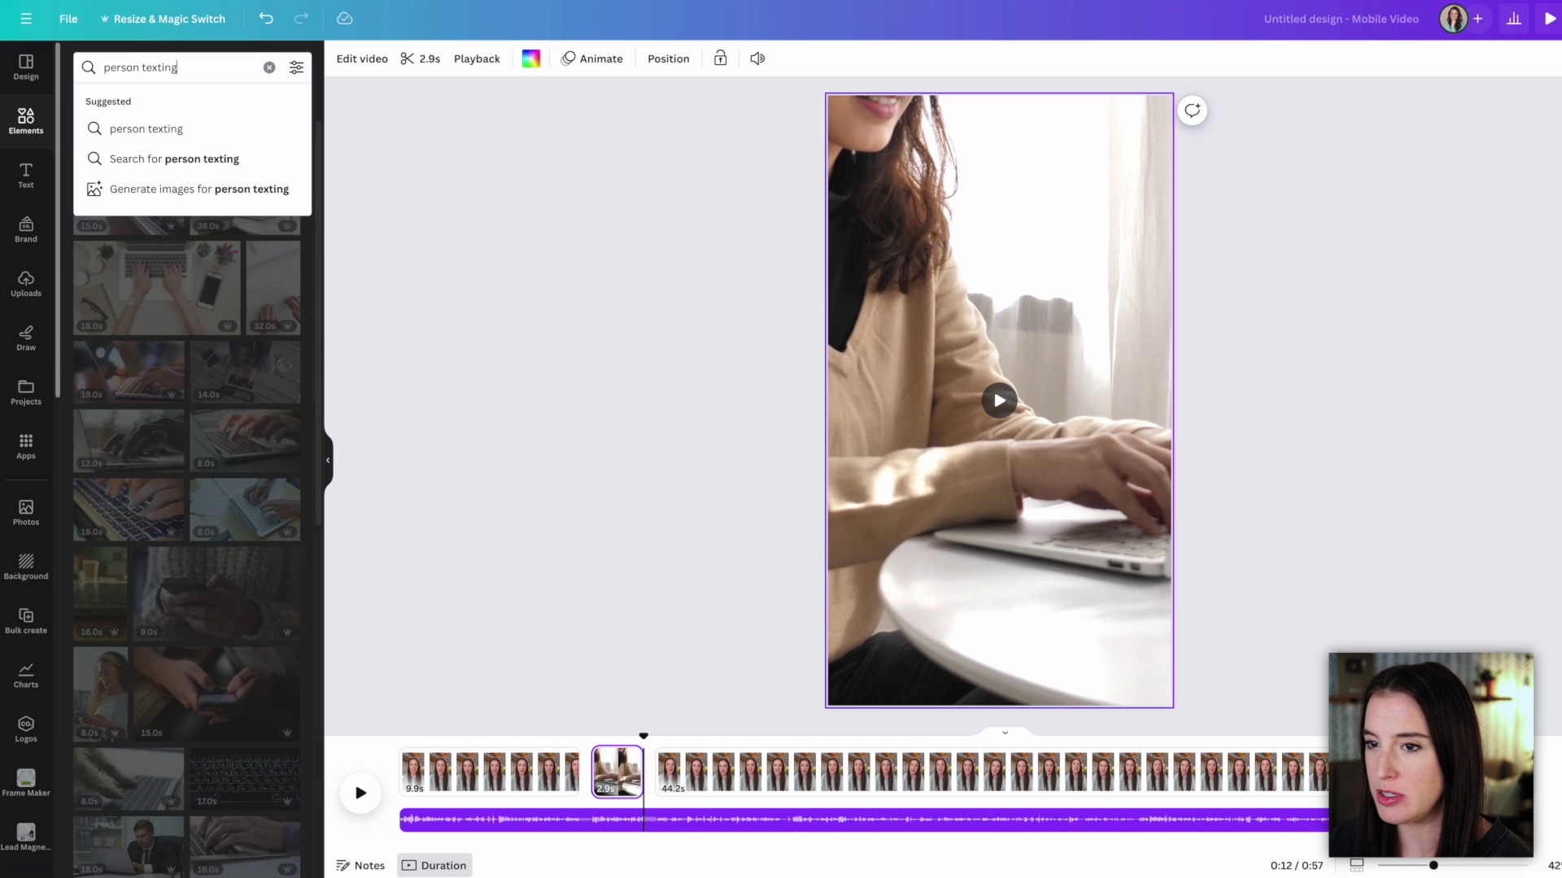
pyautogui.press('Return')
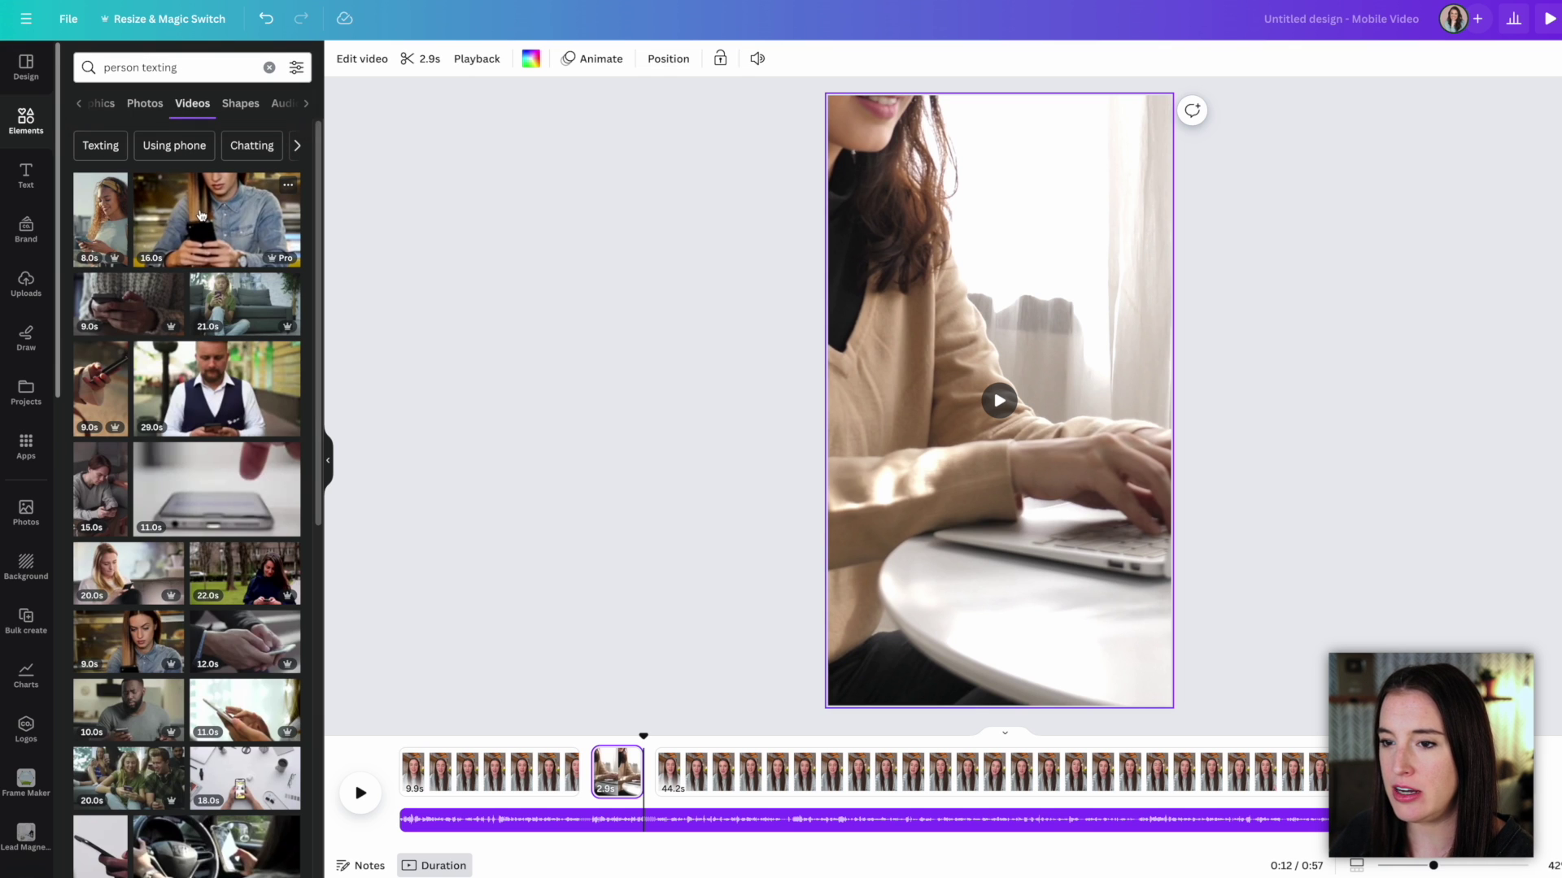
pyautogui.moveTo(200, 214); pyautogui.dragTo(655, 783)
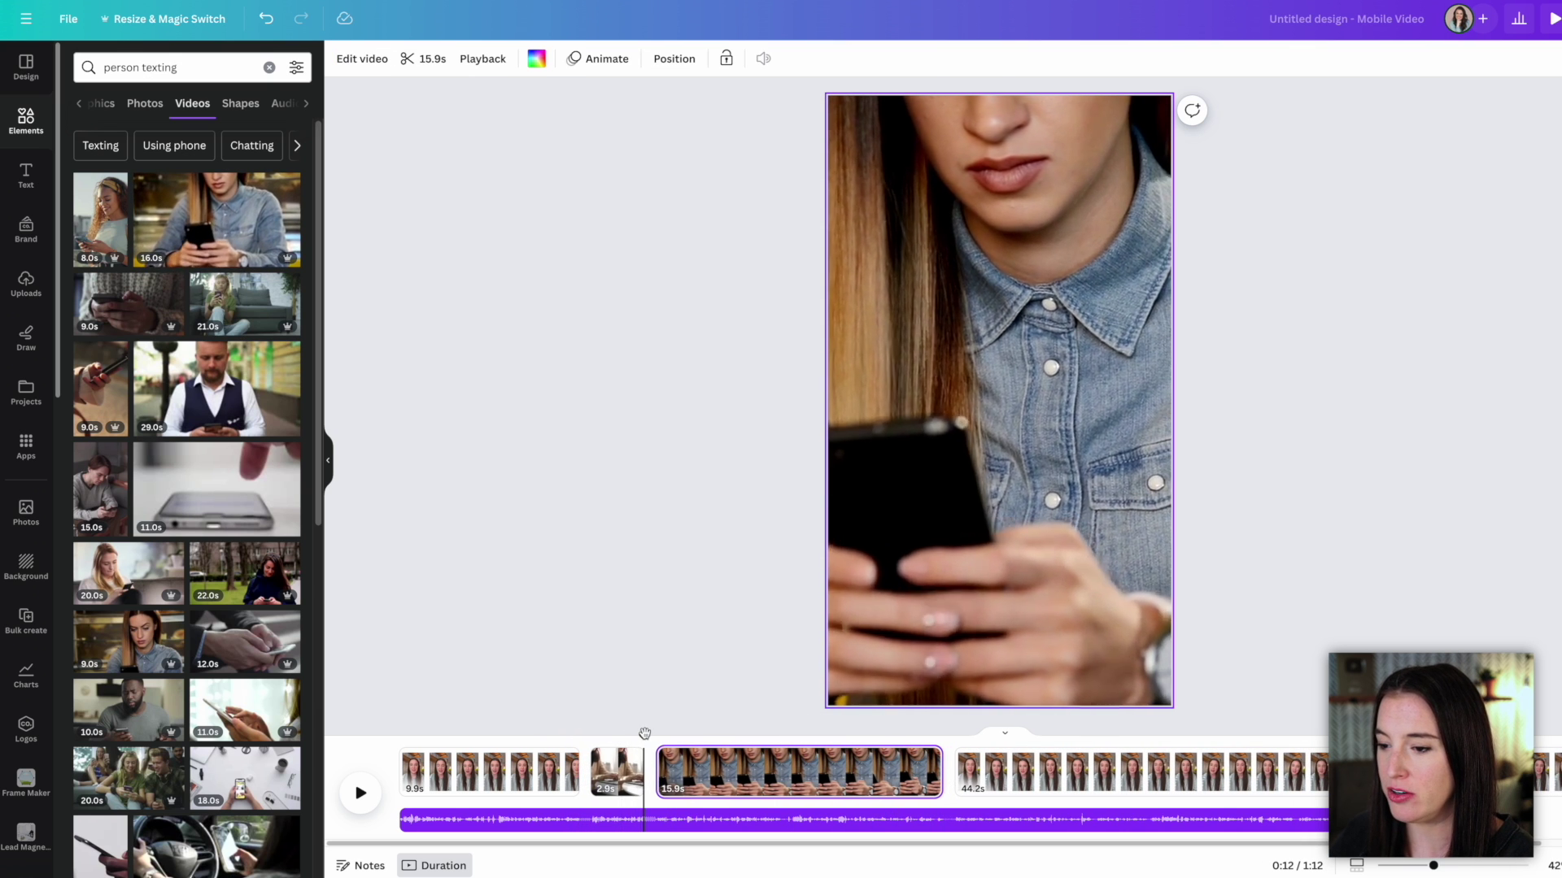
# Step: Preview the insert and trim the texting clip to about 2.6 seconds
pyautogui.moveTo(645, 733); pyautogui.dragTo(567, 735)
pyautogui.press('space')
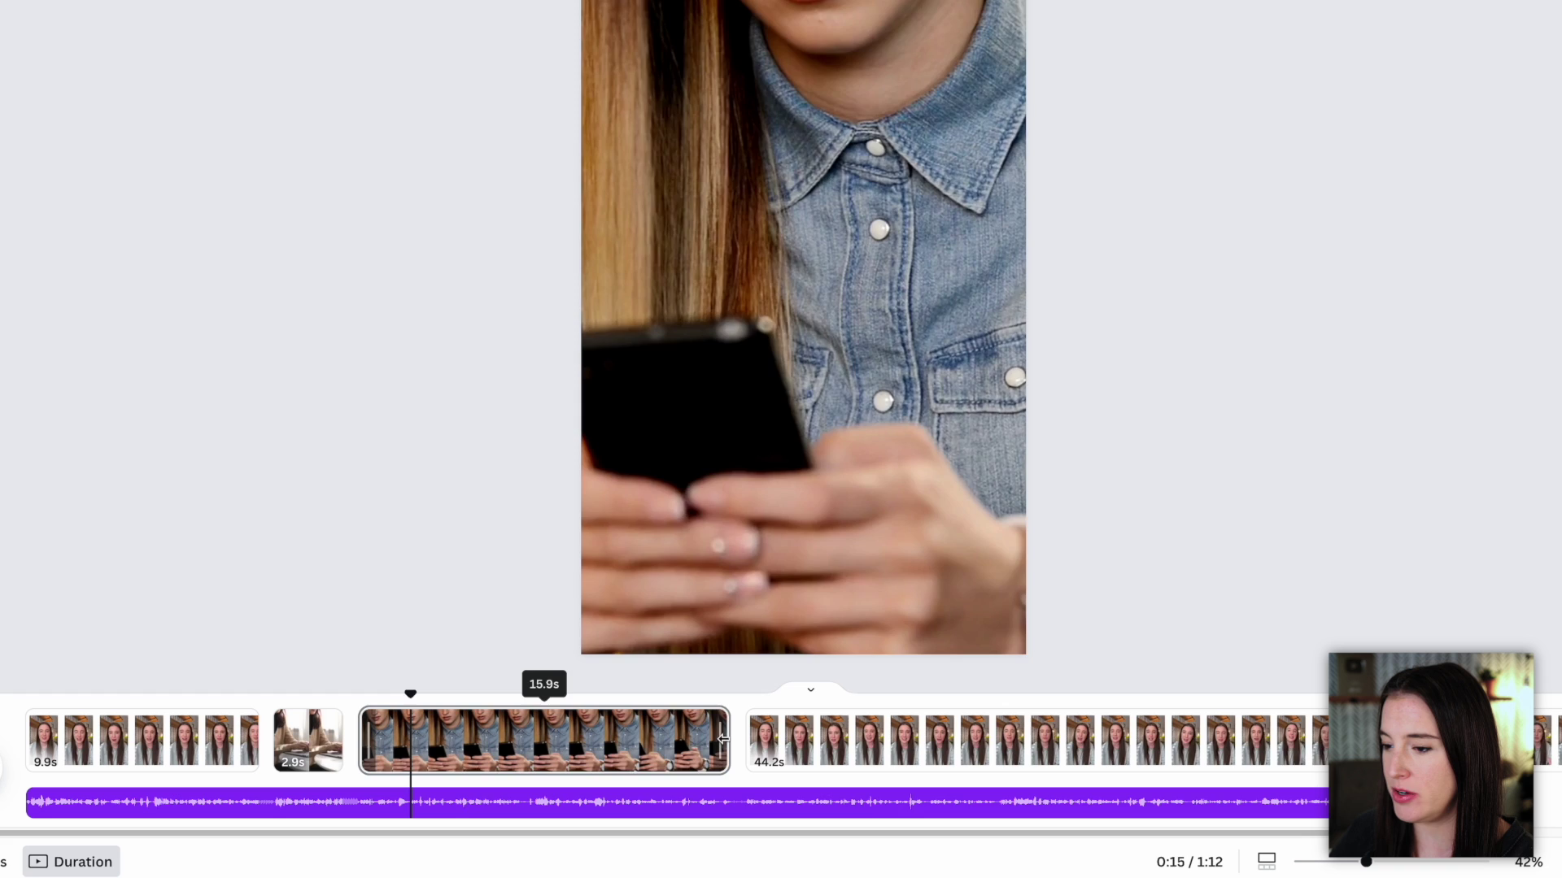
pyautogui.moveTo(724, 737); pyautogui.dragTo(422, 740)
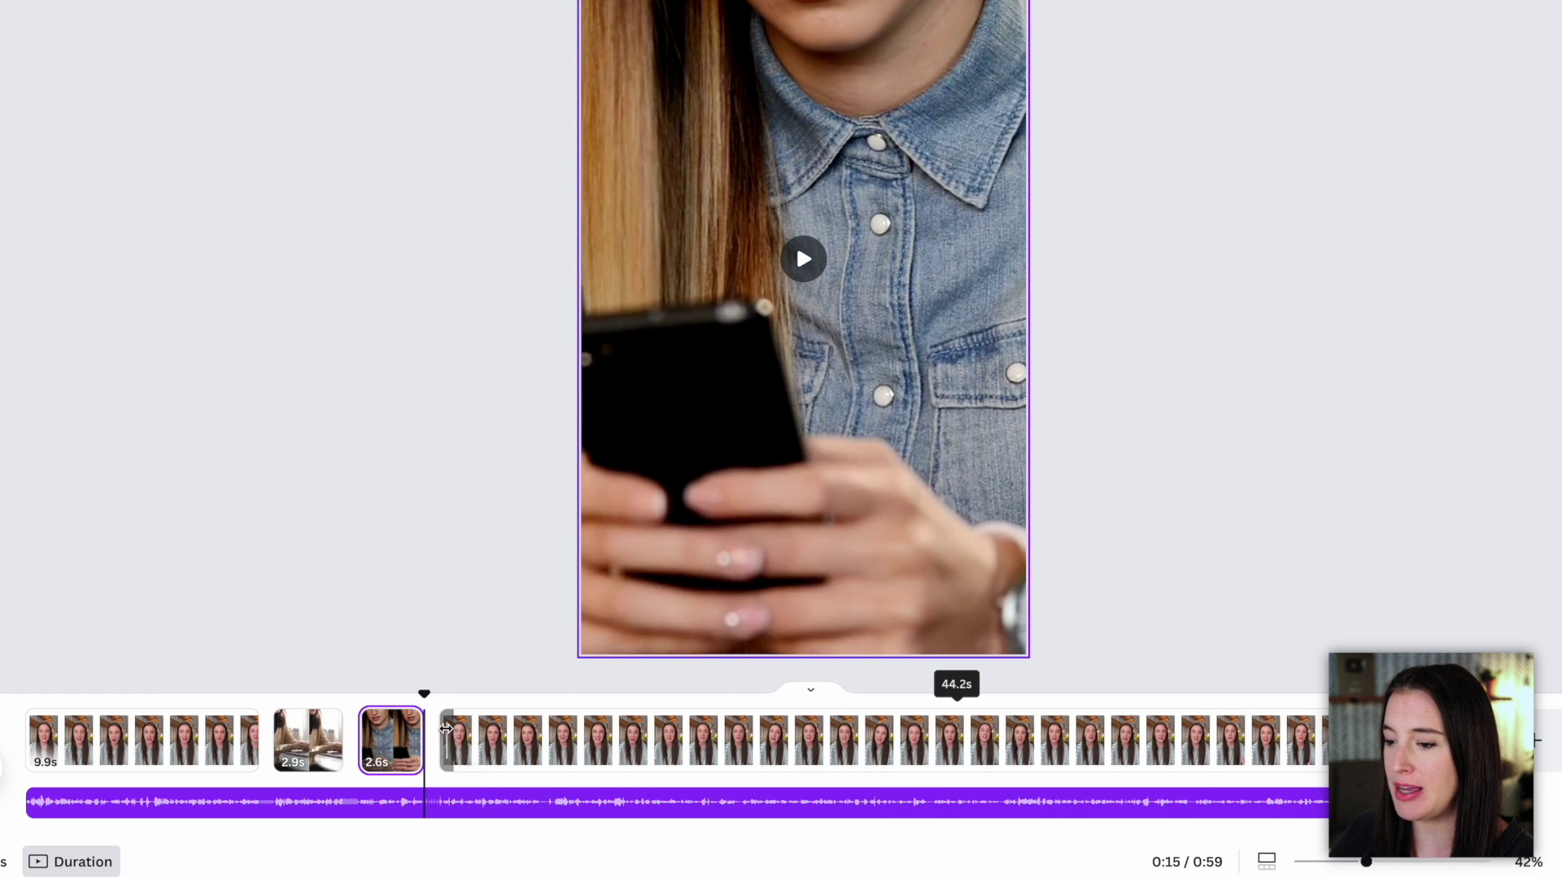
pyautogui.moveTo(424, 698); pyautogui.dragTo(500, 693)
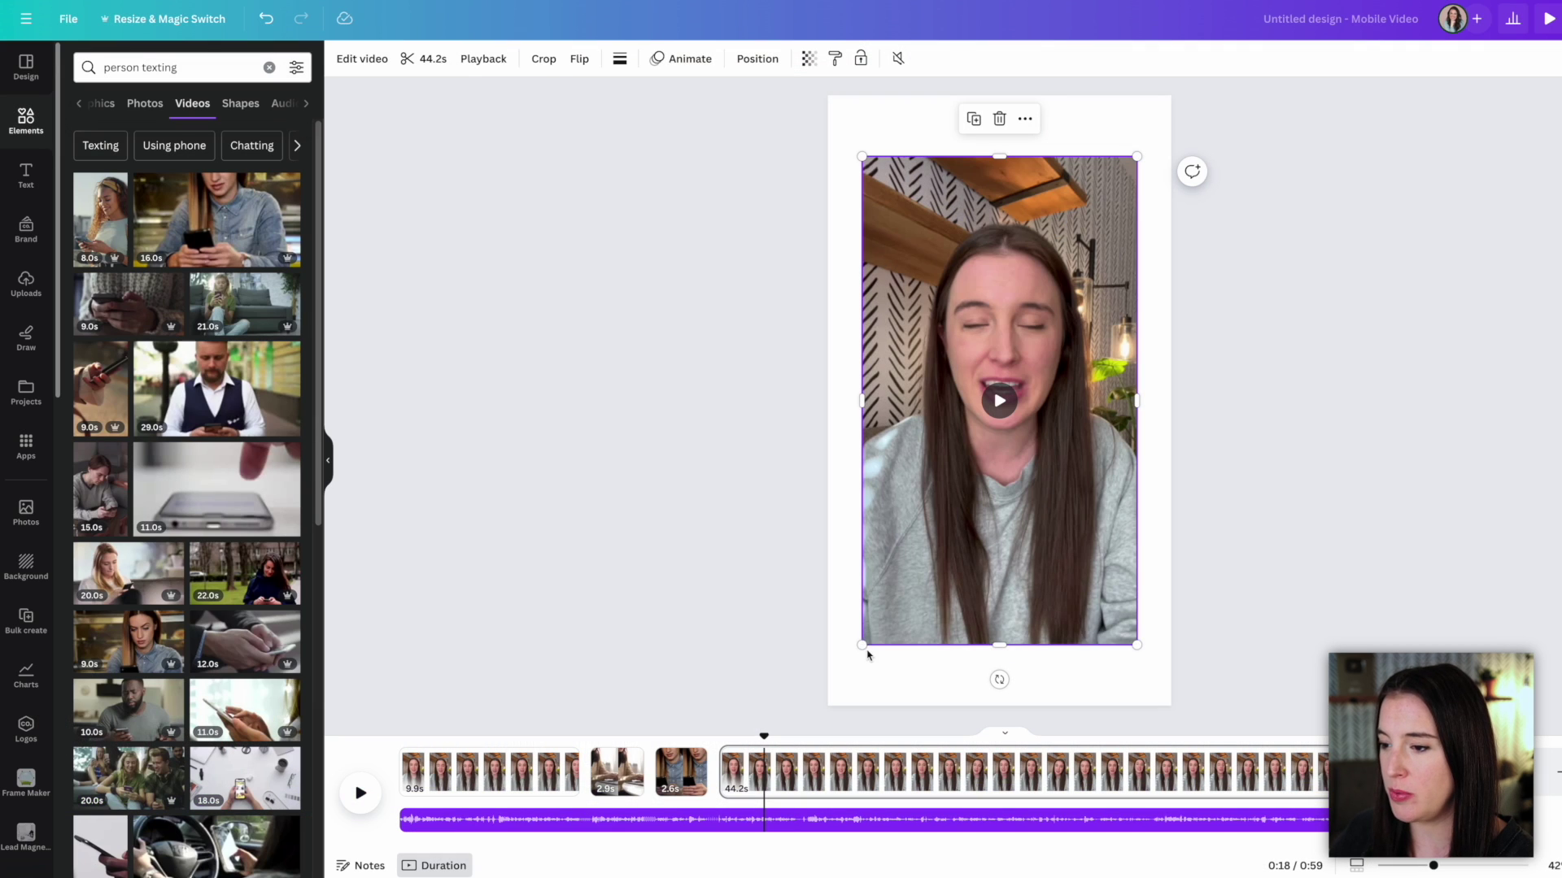
# Step: Stretch the 44.2s talking-head clip outward from its bottom-left and top-right corners to fill the page
pyautogui.moveTo(862, 645); pyautogui.dragTo(831, 706)
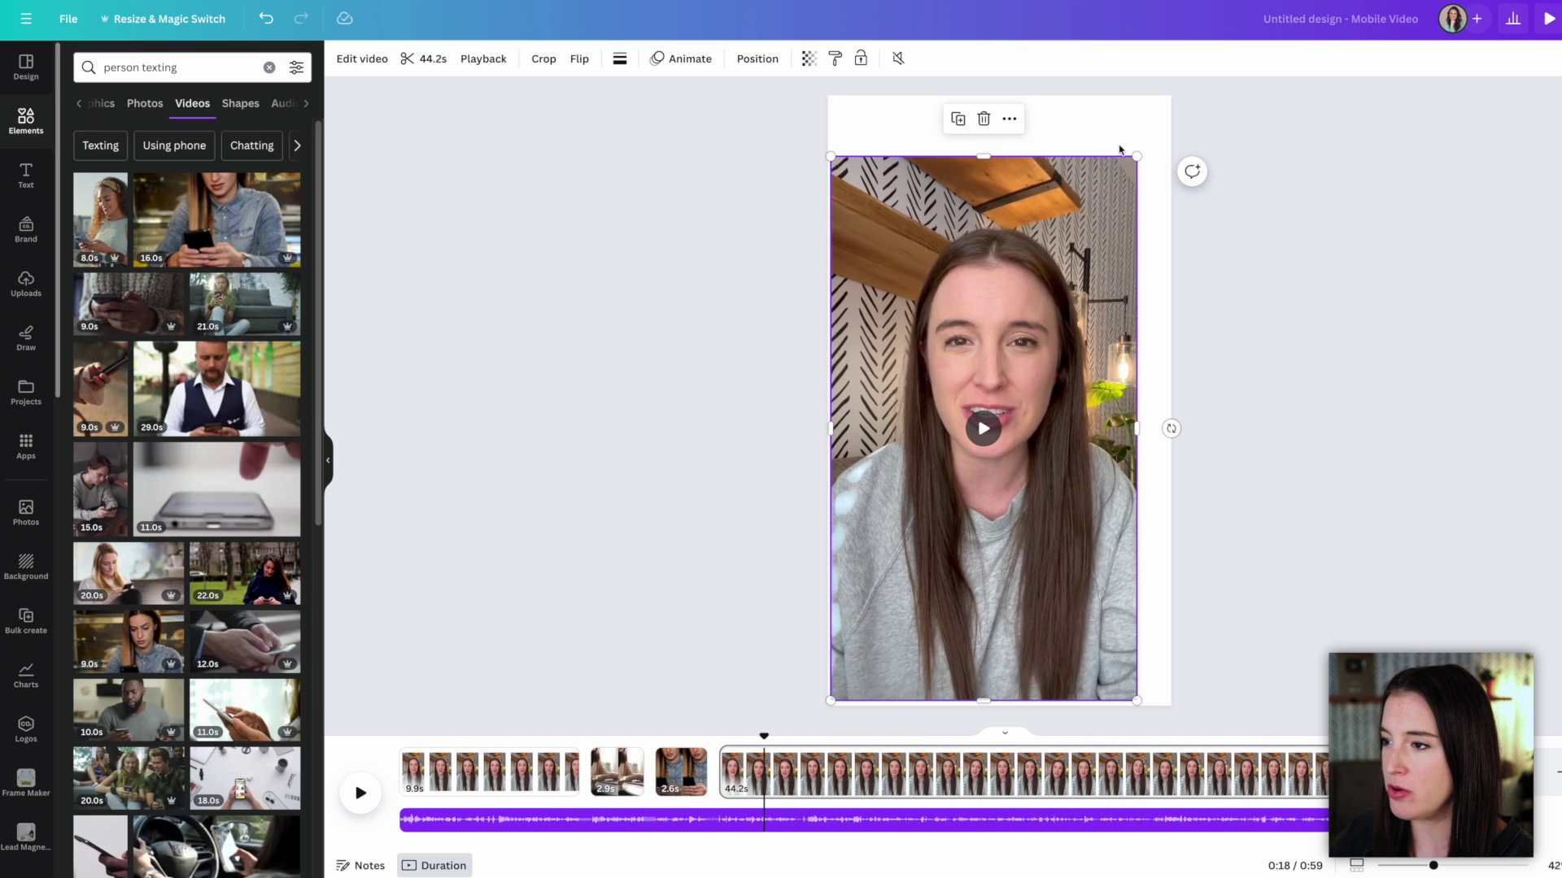
pyautogui.moveTo(1136, 157); pyautogui.dragTo(1164, 103)
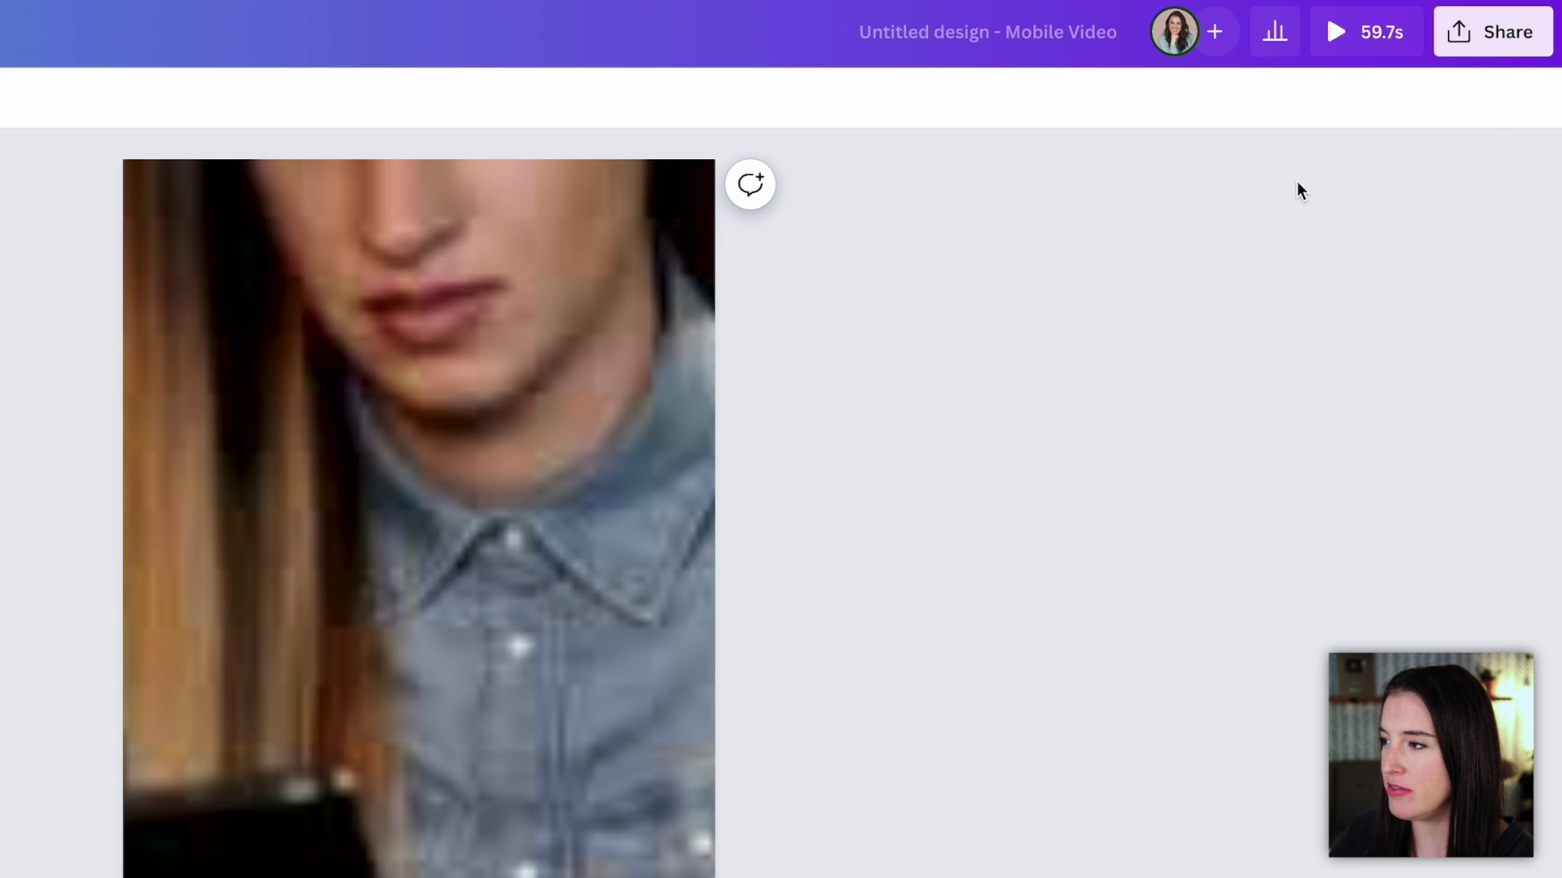
pyautogui.click(1490, 52)
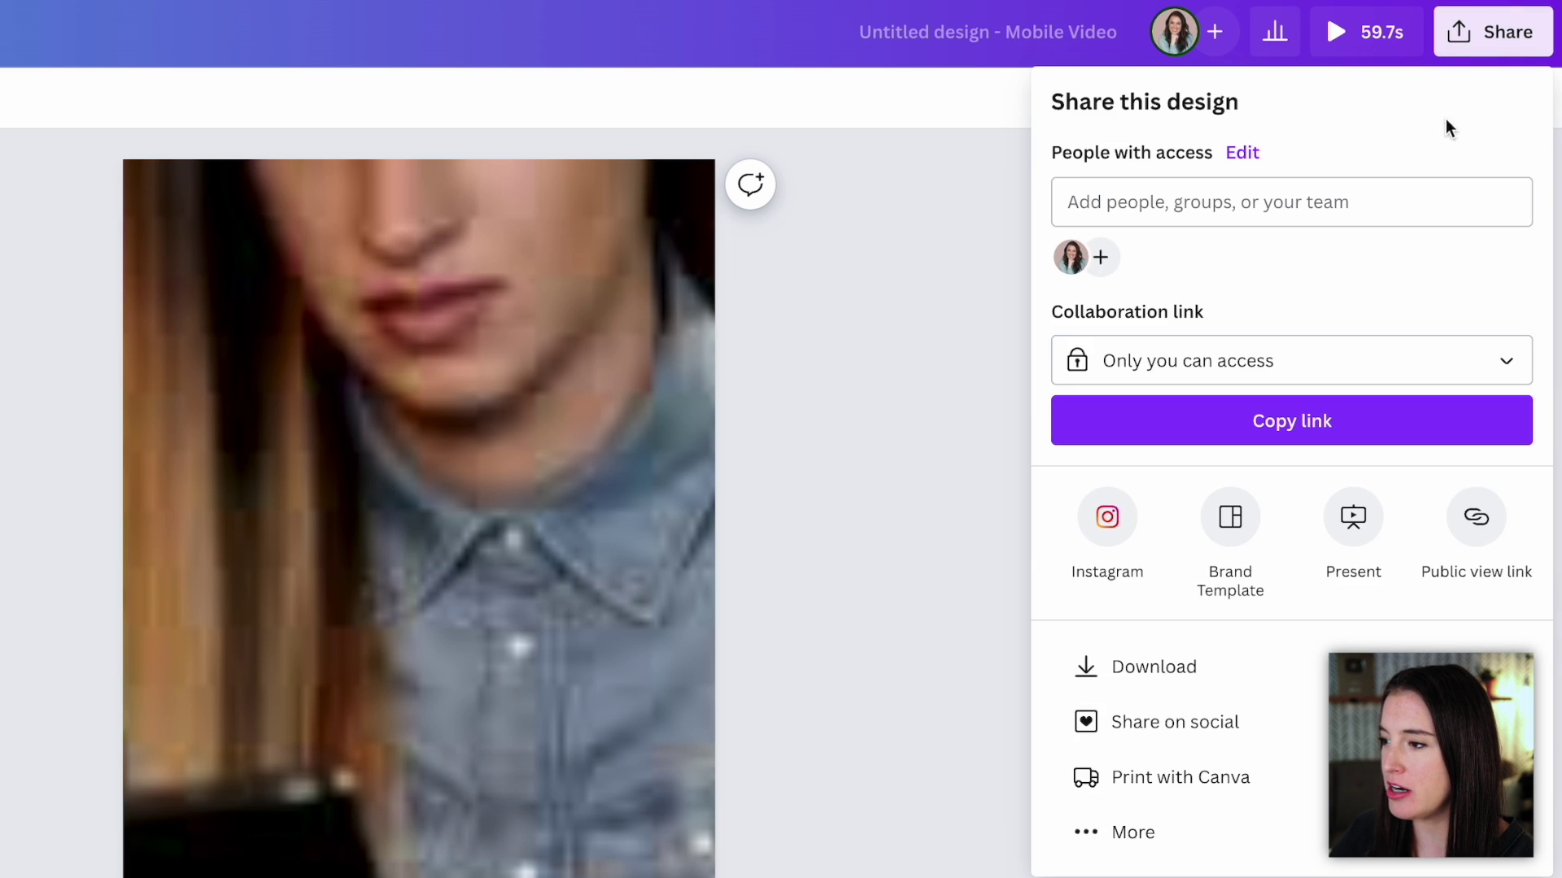
pyautogui.click(1232, 682)
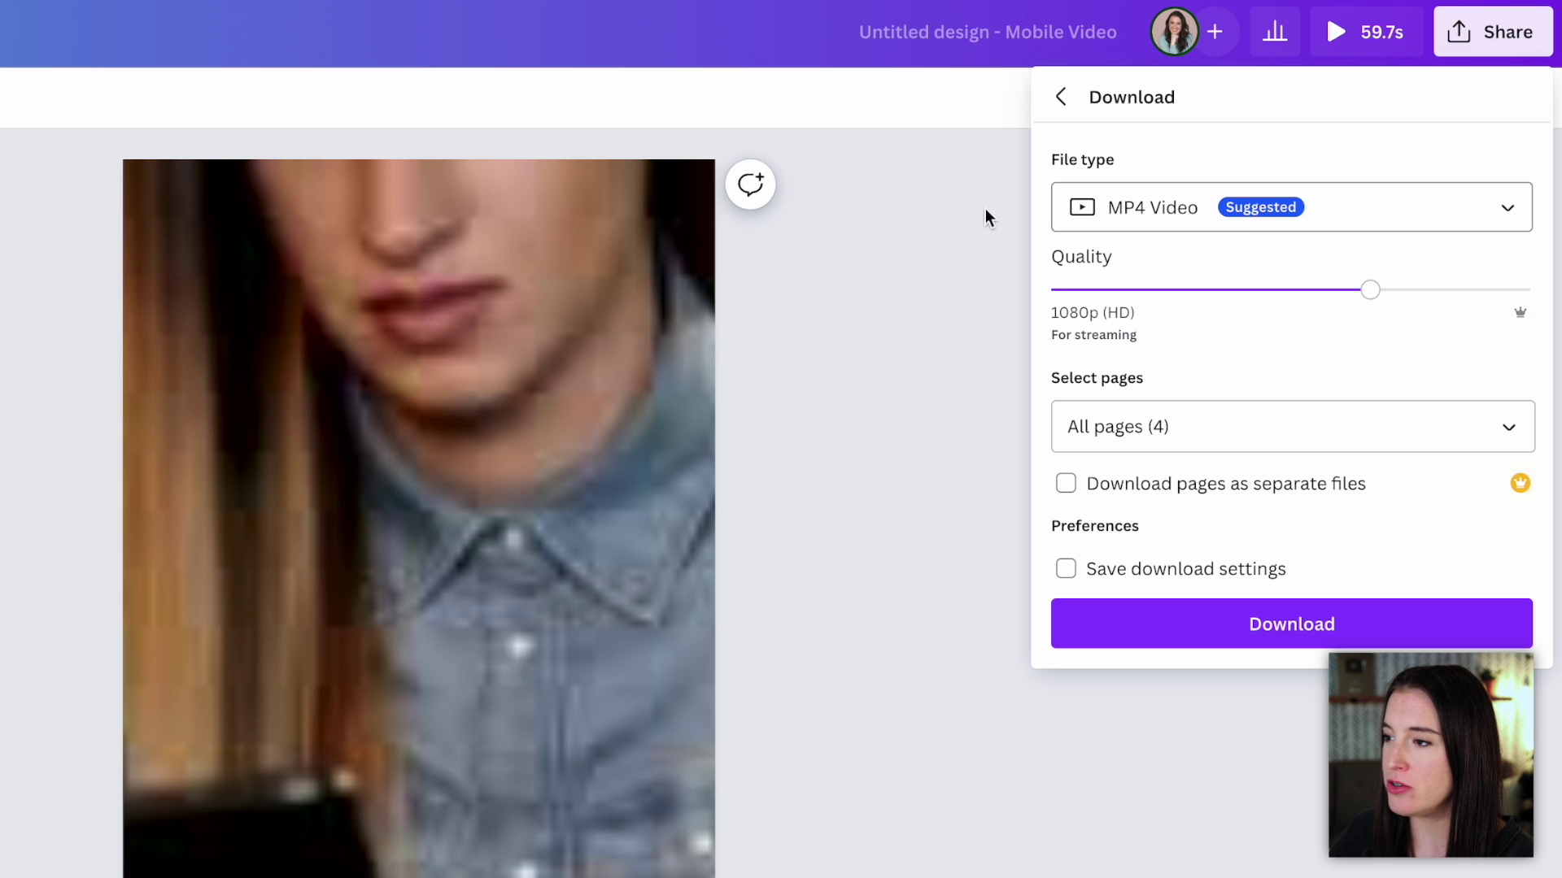
pyautogui.click(945, 209)
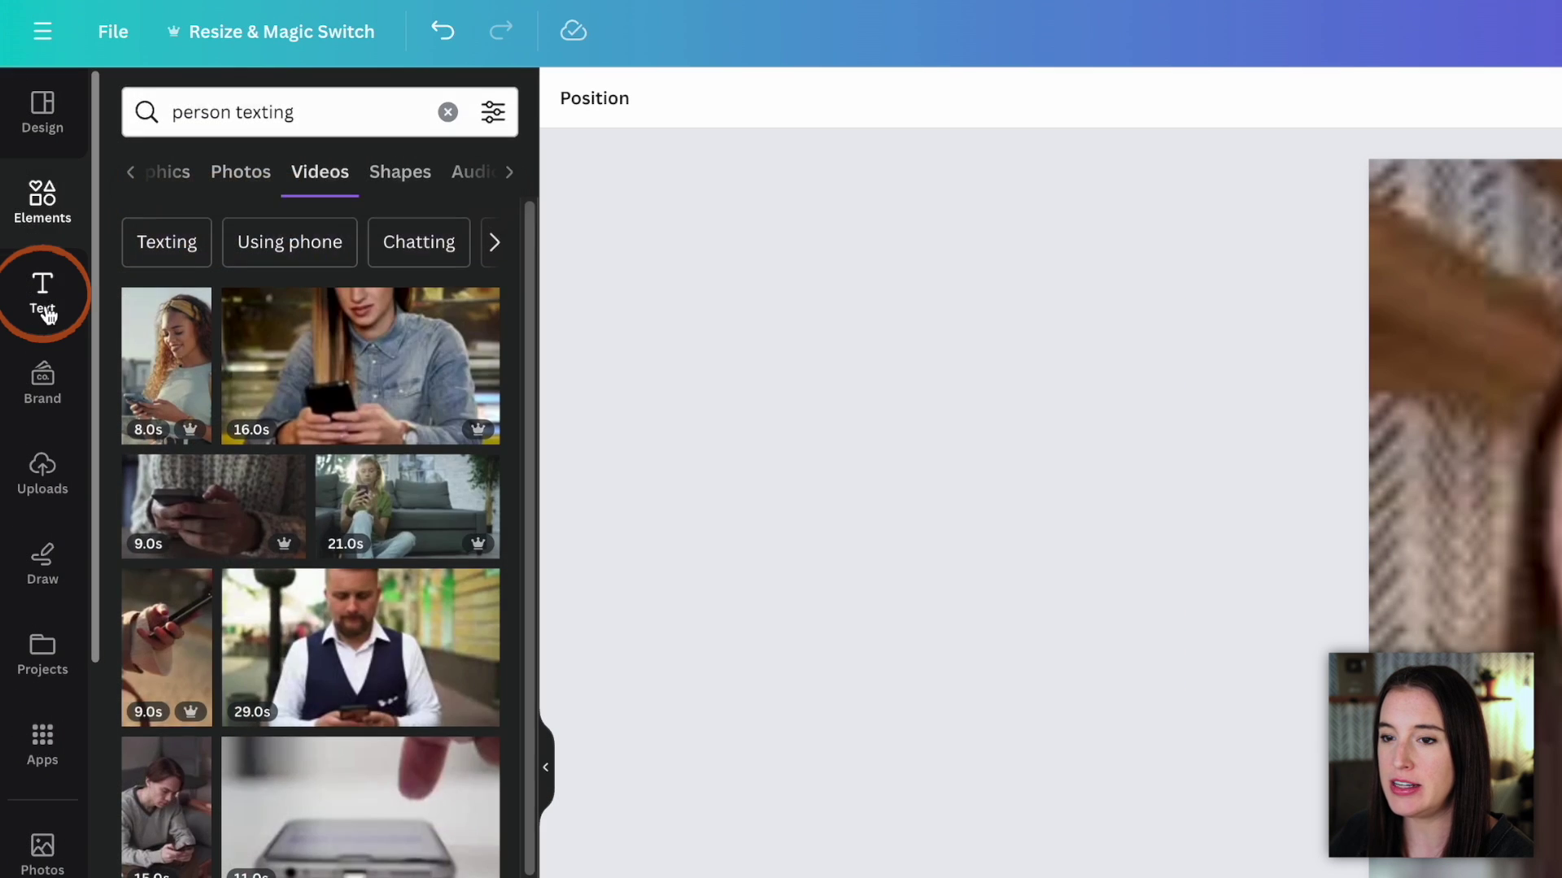
# Step: Add a 'Your paragraph text' box and move it to the lower centre of the talking-head frame
pyautogui.click(25, 180)
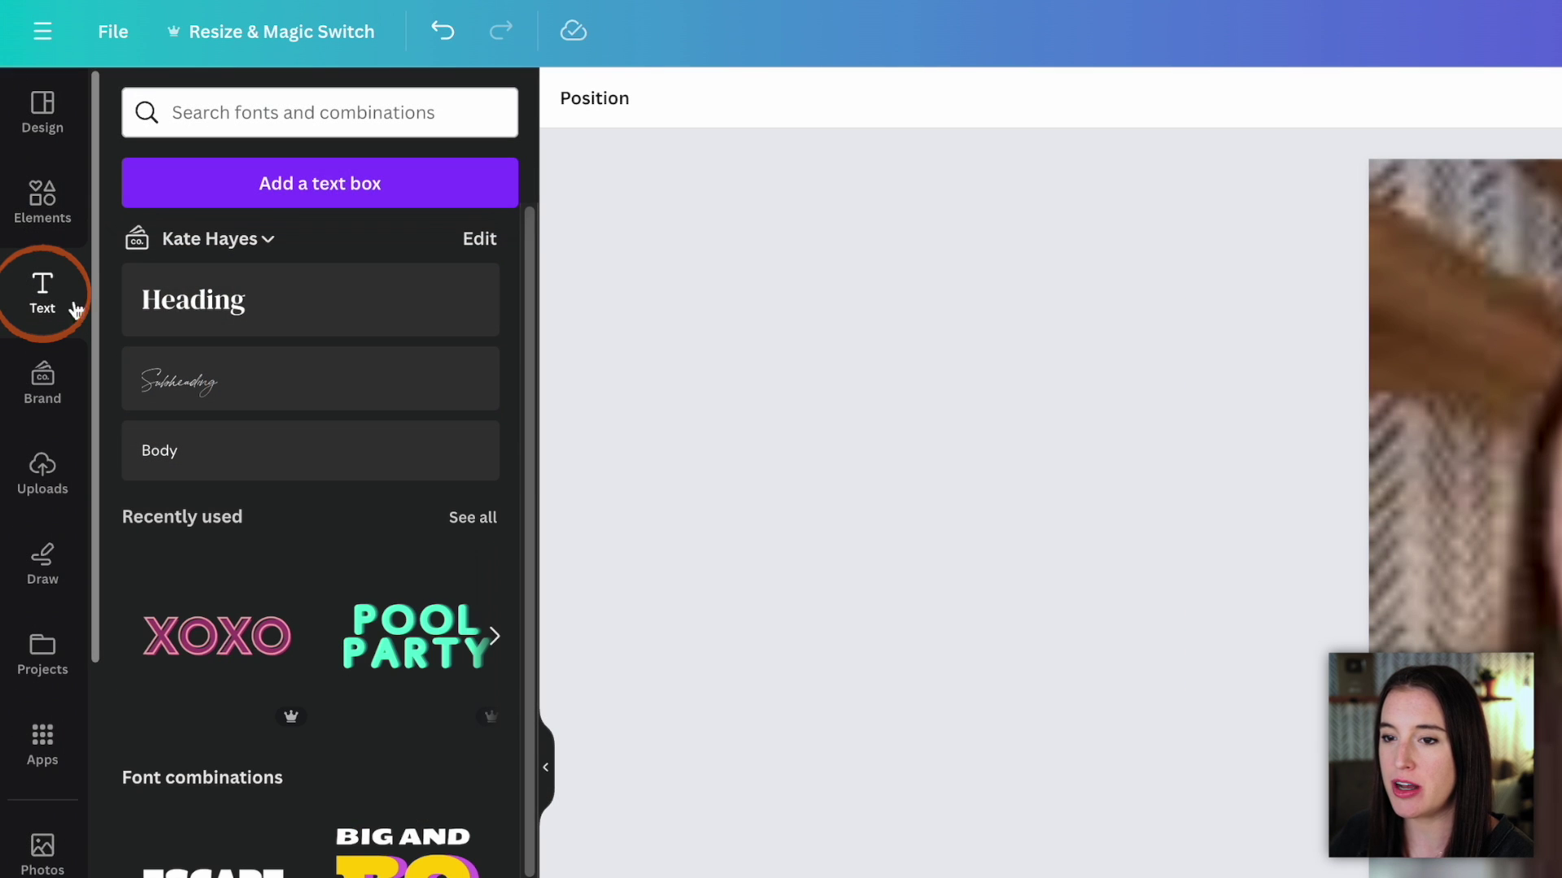
pyautogui.click(367, 187)
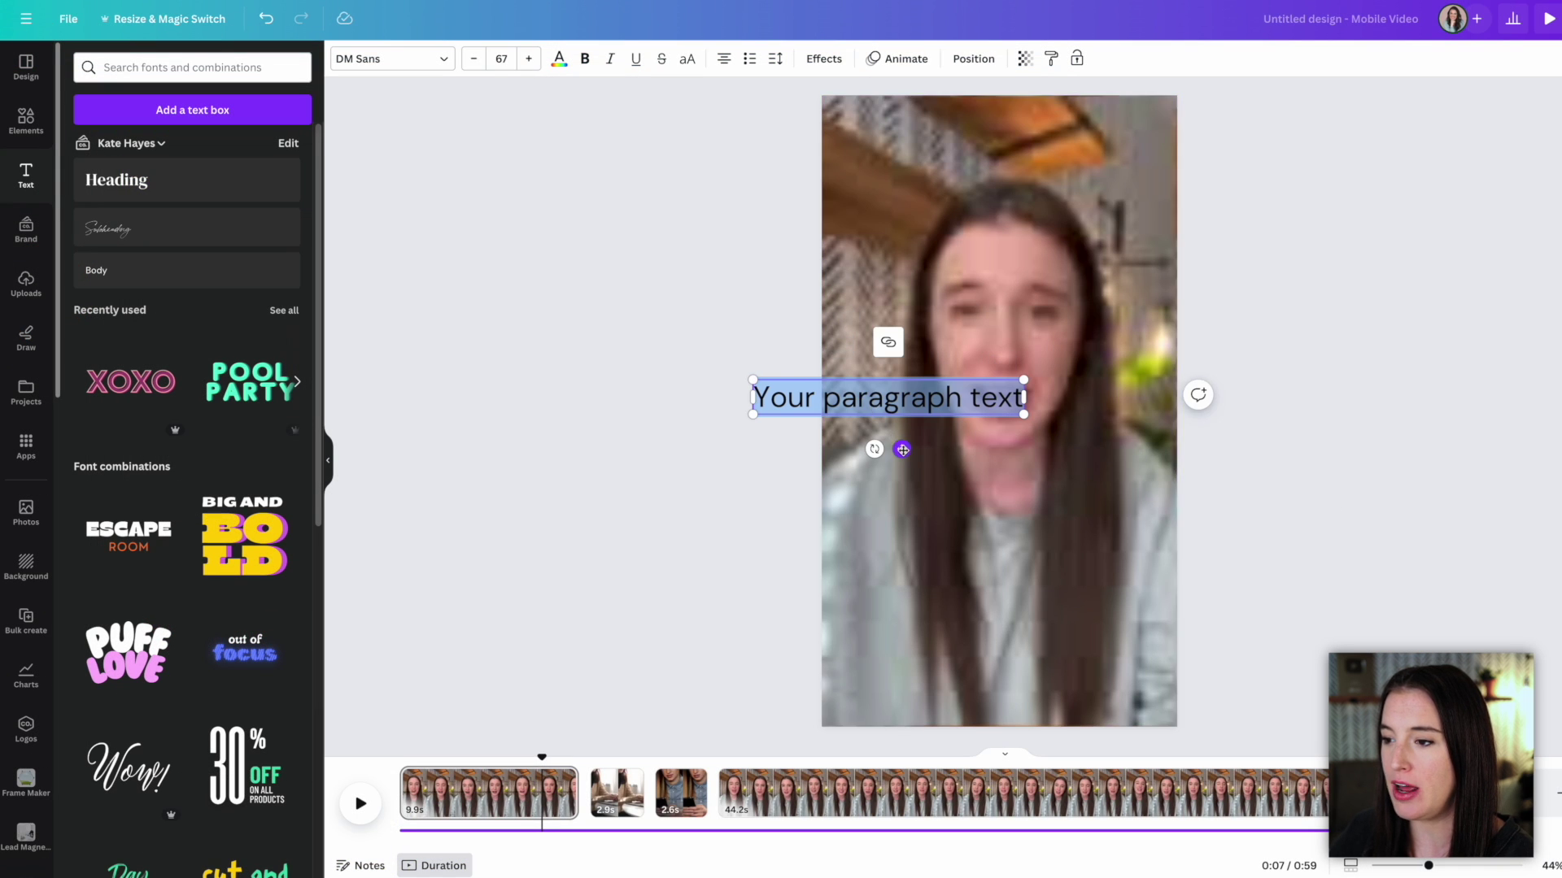
pyautogui.moveTo(903, 449); pyautogui.dragTo(1013, 653)
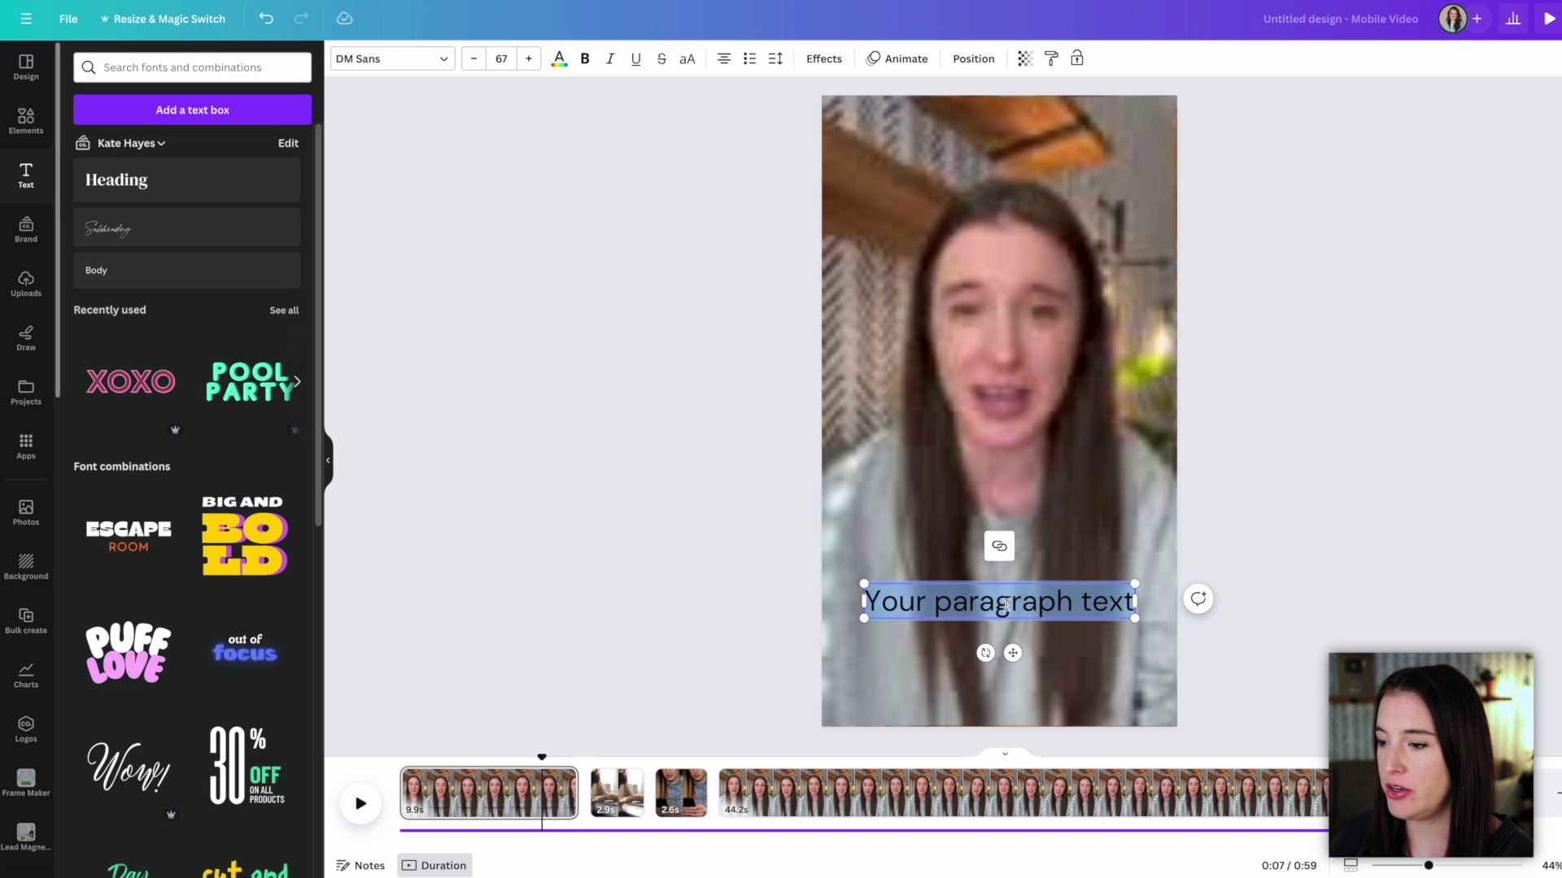